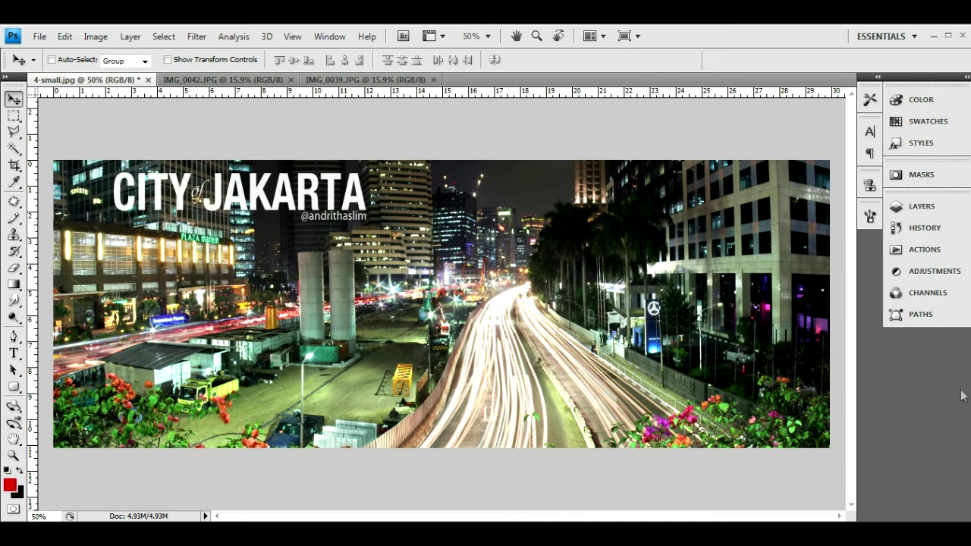
Bring the IMG_0042.JPG photo up in Photoshop
left_click(510, 258)
left_click(462, 352)
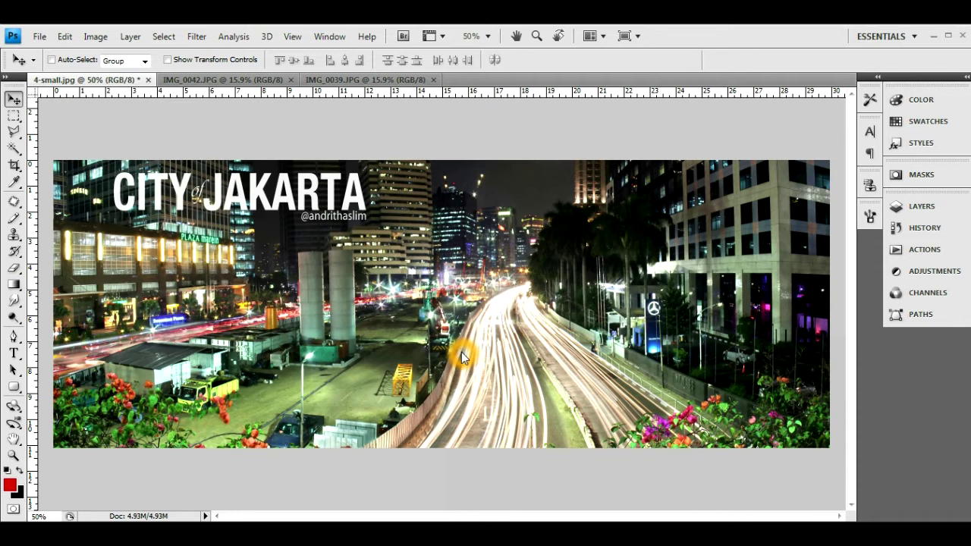
left_click(239, 249)
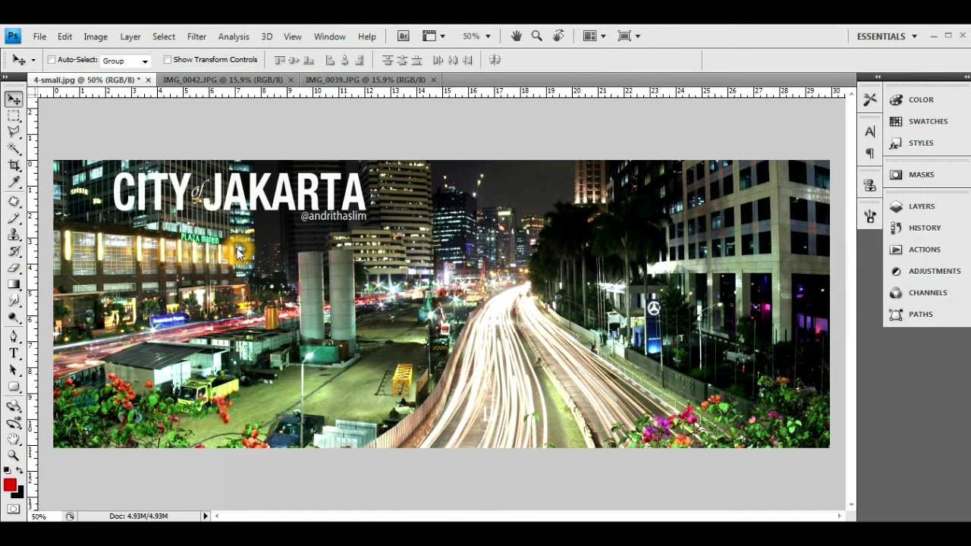
left_click(656, 281)
left_click(204, 85)
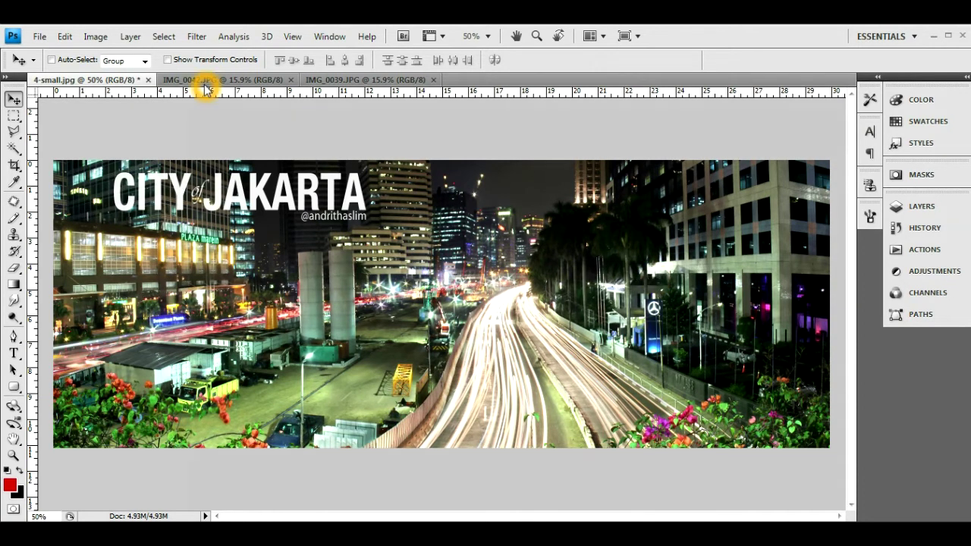
left_click(373, 195)
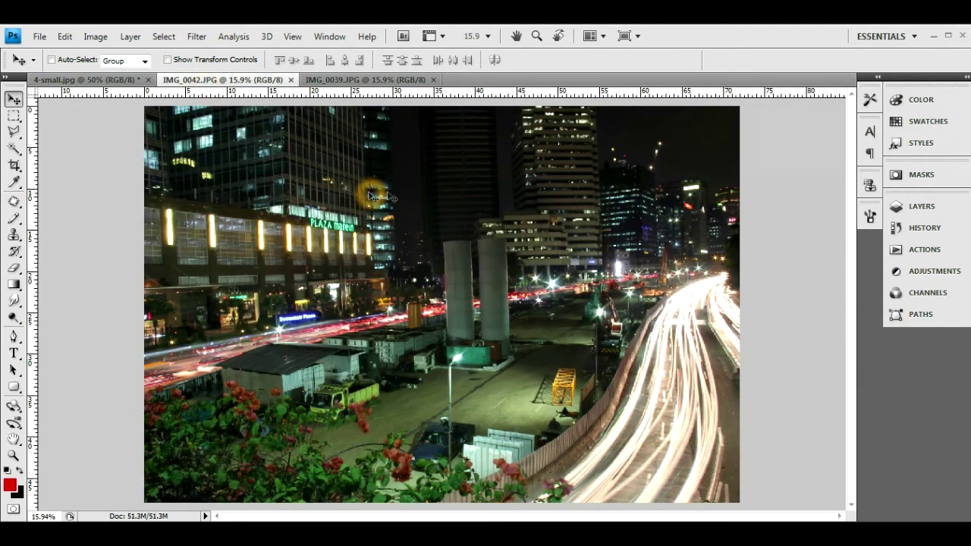
left_click(421, 263)
left_click(440, 150)
Show the IMG_0039.JPG photo, then bring the Stitch2 folder window on top
left_click(350, 81)
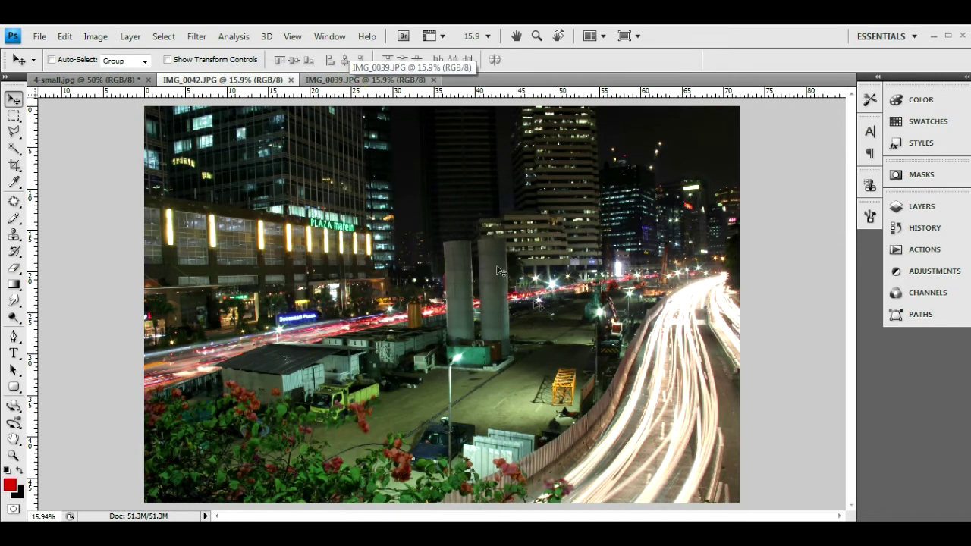
left_click(372, 79)
left_click(535, 180)
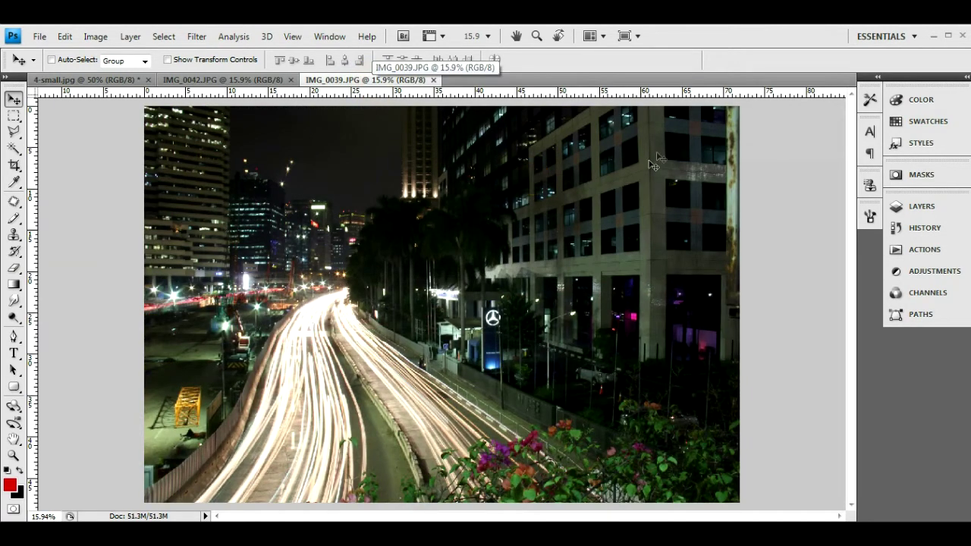
left_click(616, 180)
left_click(273, 166)
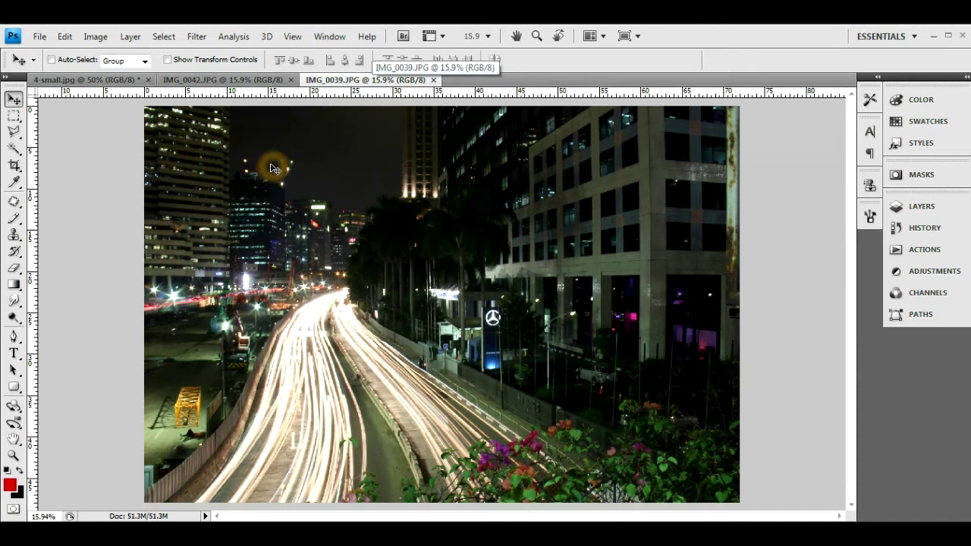
left_click(443, 410)
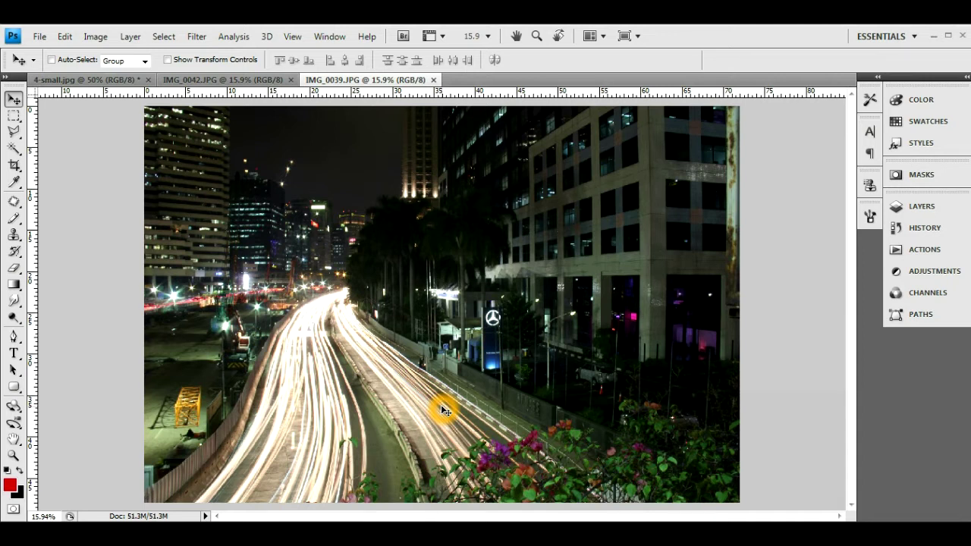
Select IMG_0039 and IMG_0042 in Stitch2 and drop them into Image Composite Editor to stitch
key("alt+Tab")
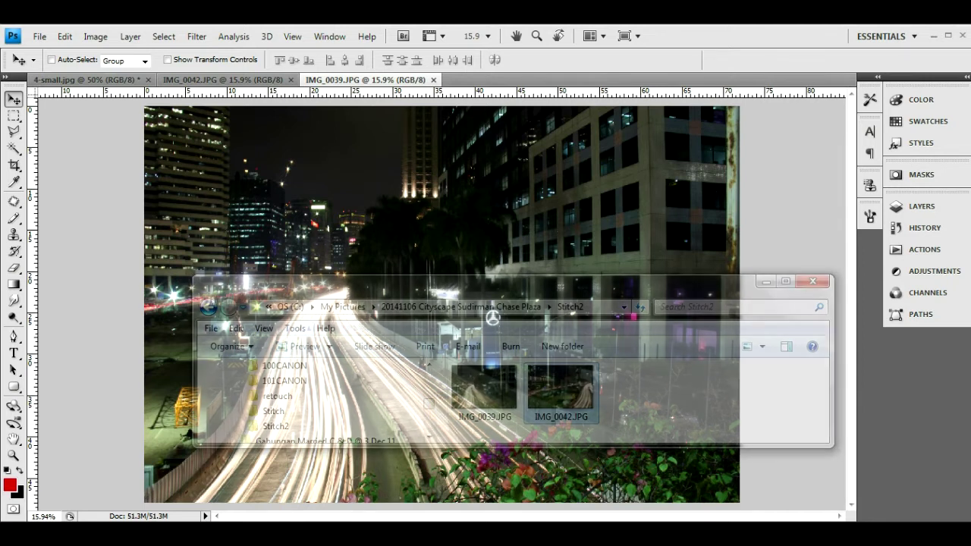
left_click_drag(704, 401, 505, 387)
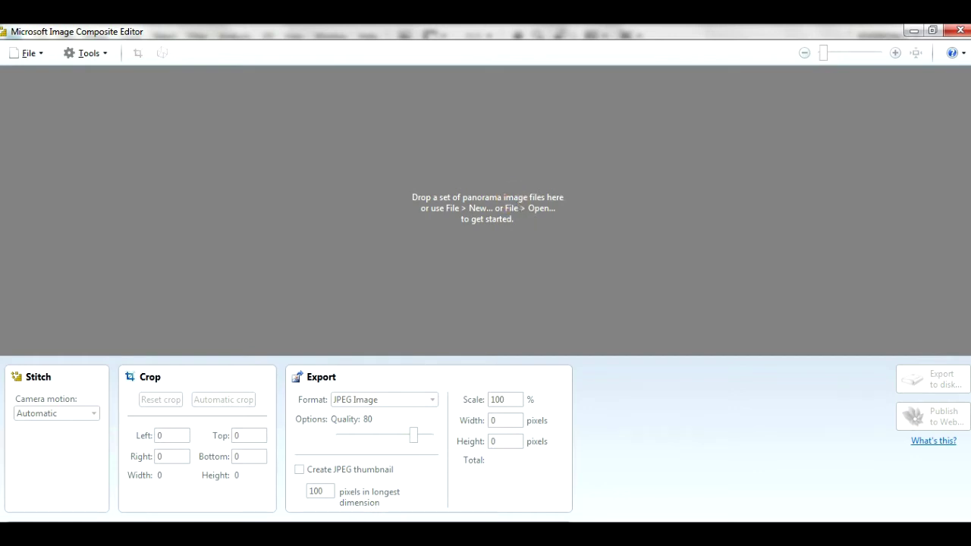
left_click(651, 413)
key("ctrl+a")
left_click_drag(542, 387, 468, 198)
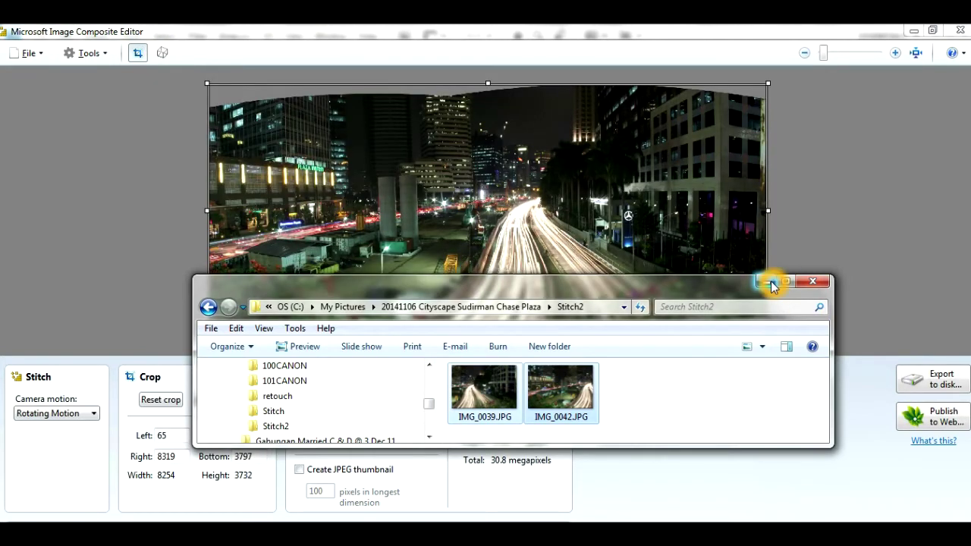
Crop all four panorama edges inward to 8083 × 2987, removing the curved borders
left_click(820, 27)
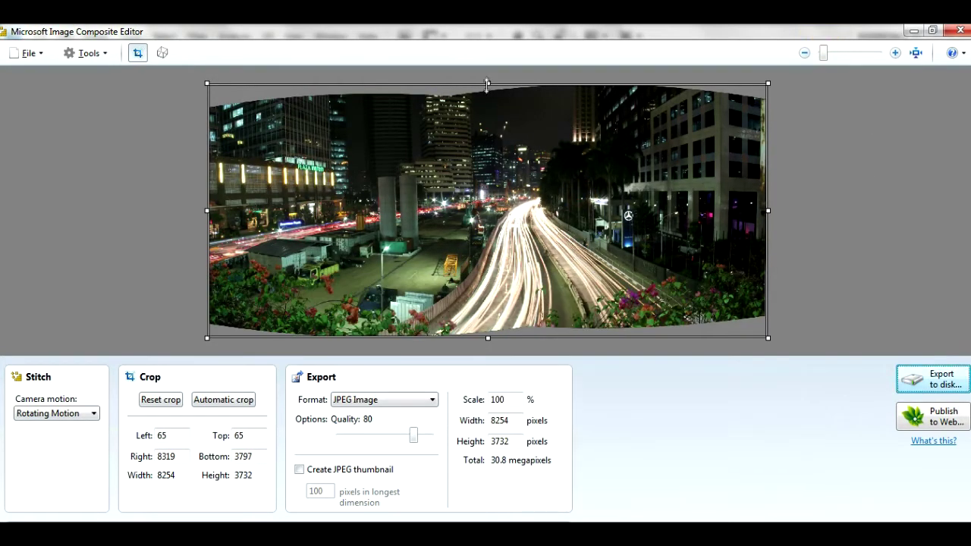
left_click_drag(486, 83, 488, 110)
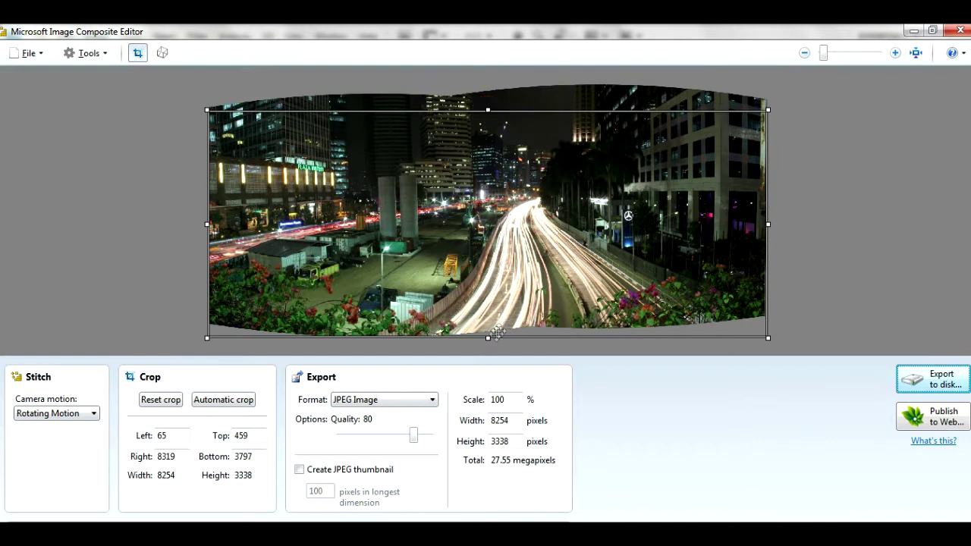
left_click_drag(486, 338, 487, 313)
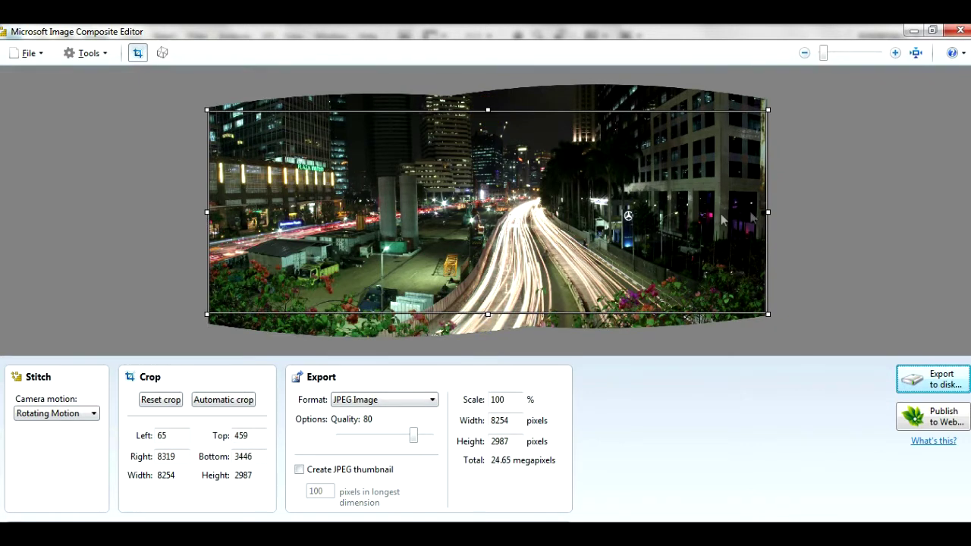
left_click_drag(766, 212, 759, 214)
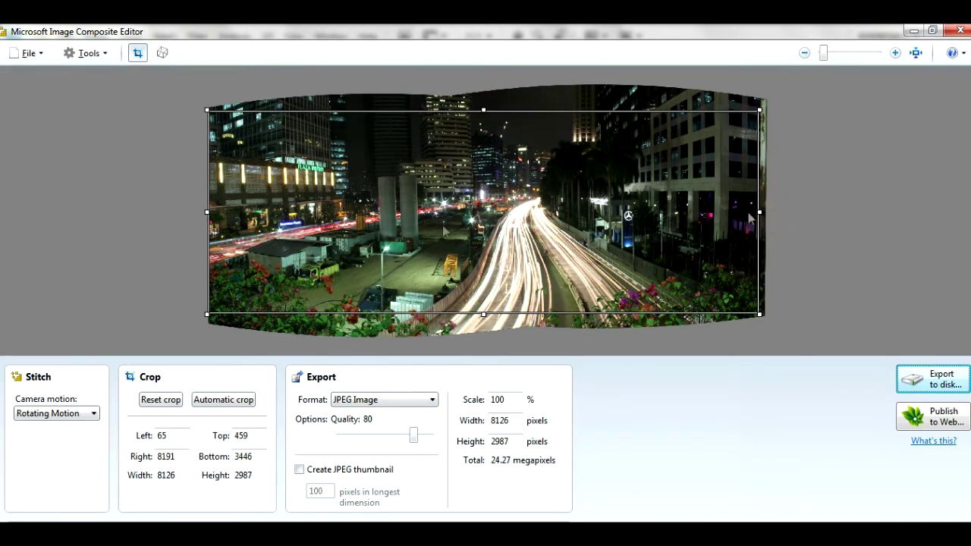
left_click_drag(207, 212, 210, 213)
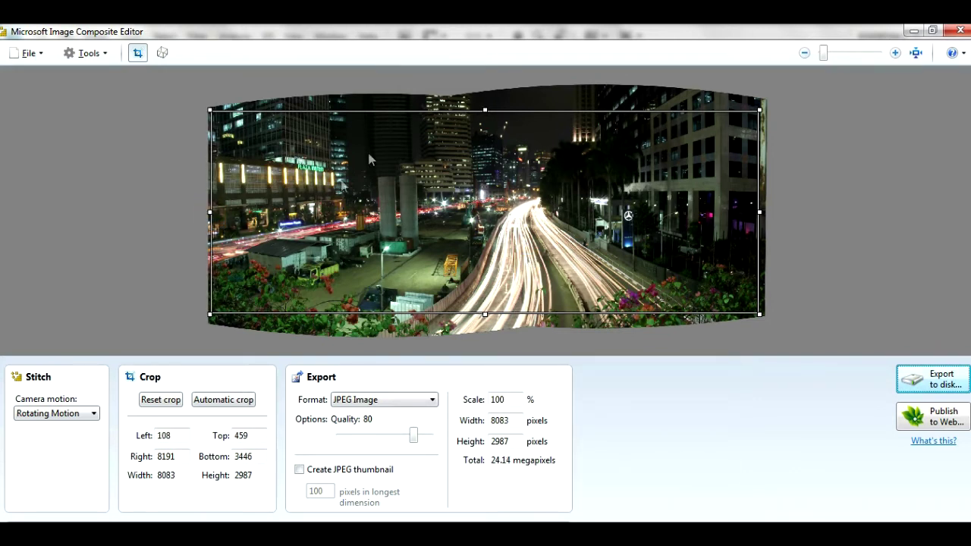
Export the cropped panorama as 1.jpg into the Stitch2 folder
left_click(919, 379)
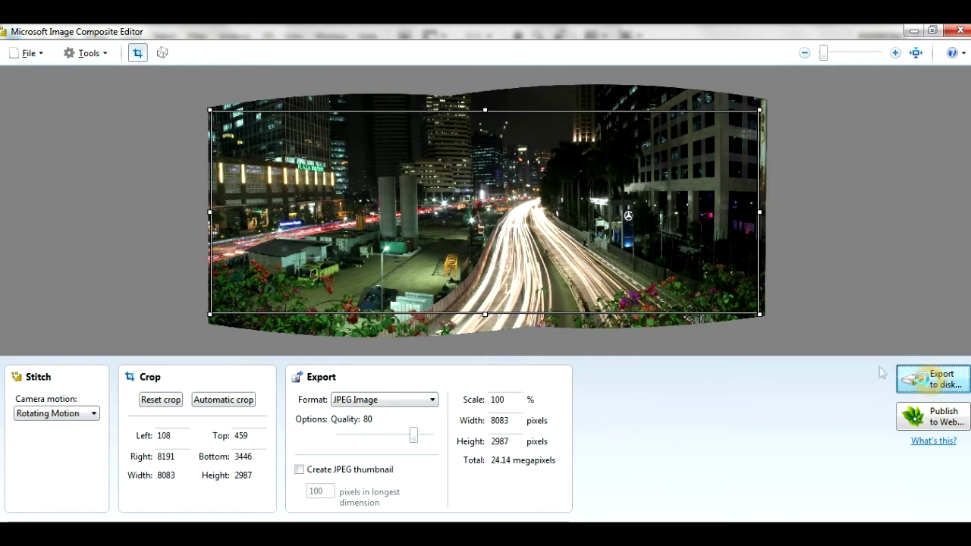
left_click(114, 388)
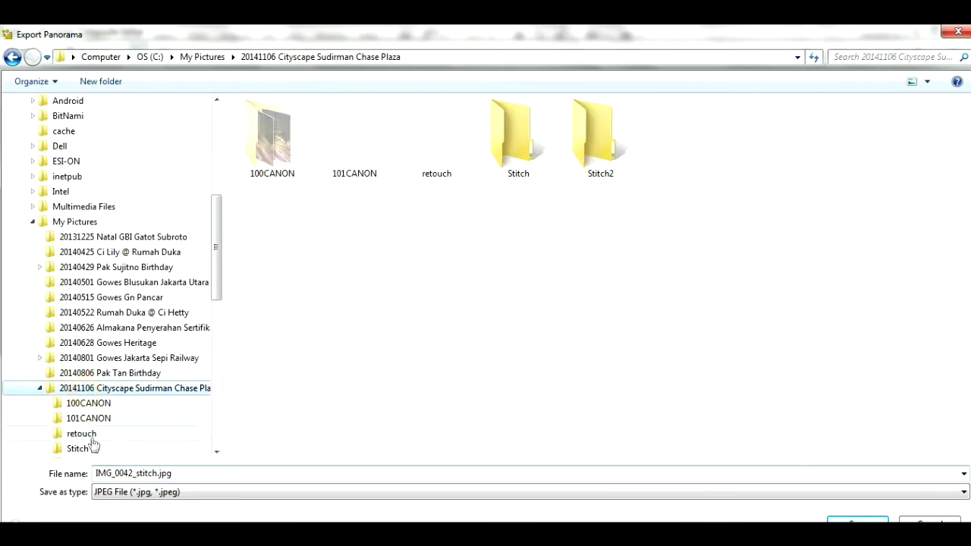
left_click(89, 448)
left_click(129, 448)
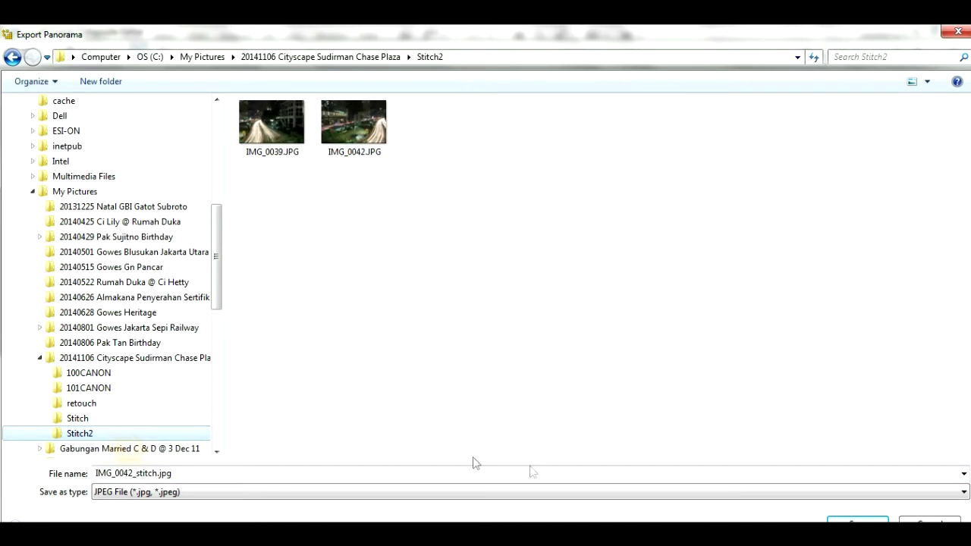
triple_click(367, 473)
type("1")
key("Return")
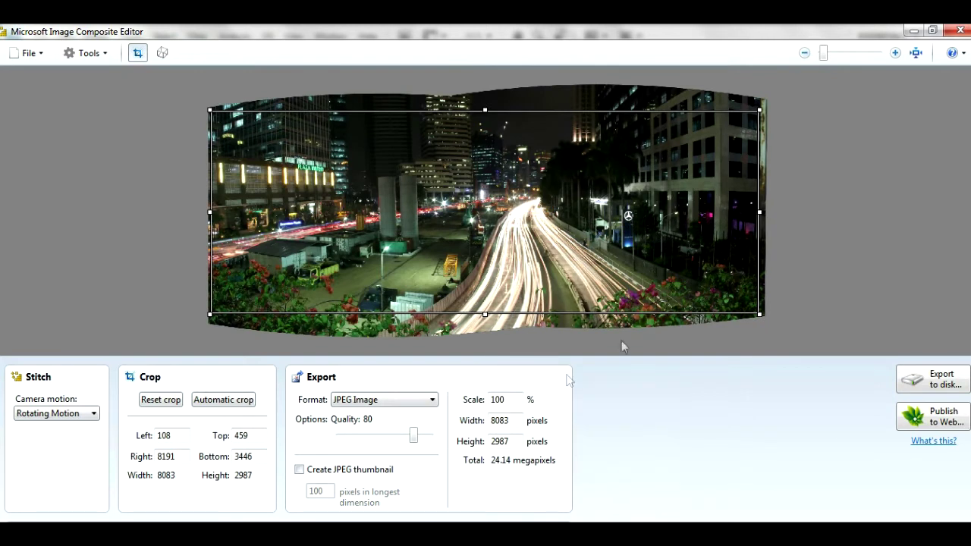
key("alt+Tab")
Drag the exported 1.jpg from the folder into Photoshop as a new document
left_click(677, 410)
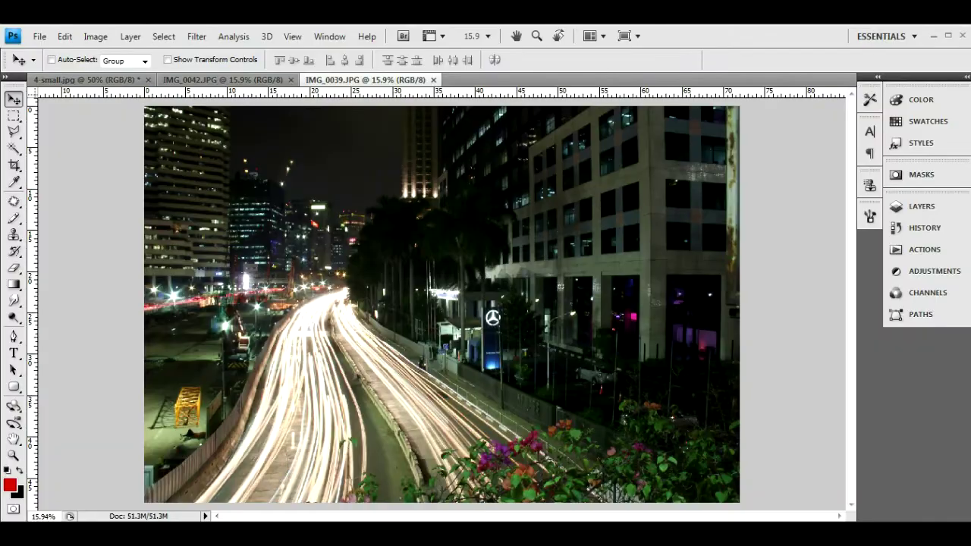
key("alt+Tab")
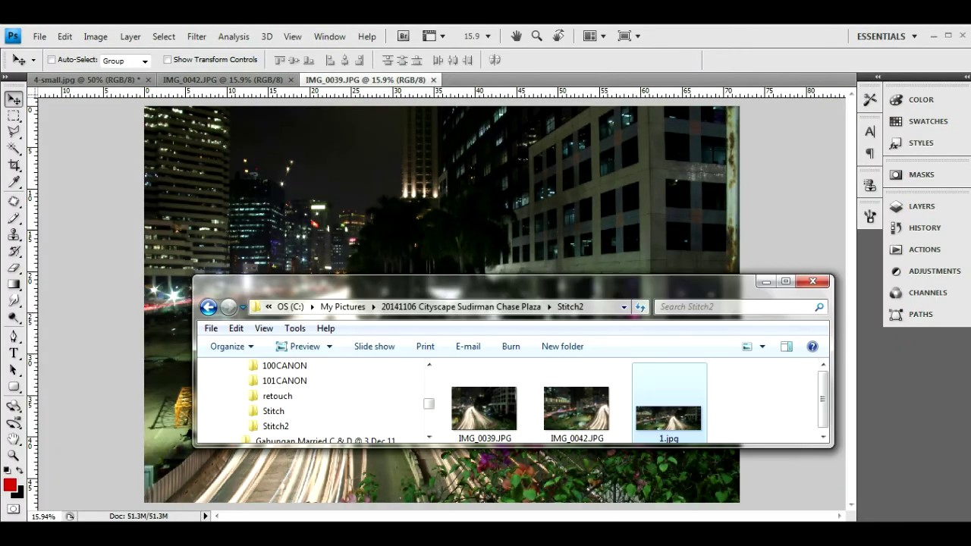
left_click_drag(668, 429, 640, 206)
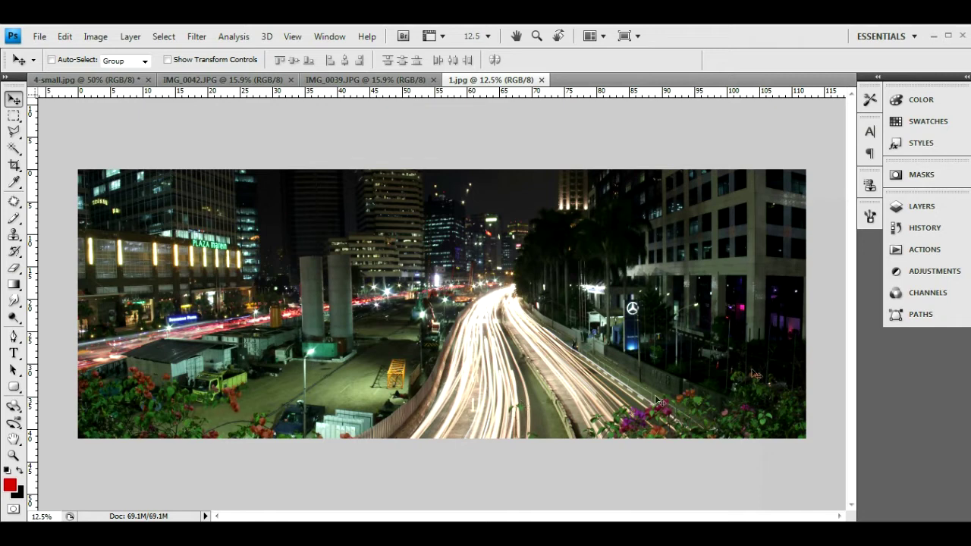
Compare the finished CITY of JAKARTA example 4-small.jpg with the 1.jpg panorama, ending on 1.jpg
left_click(94, 80)
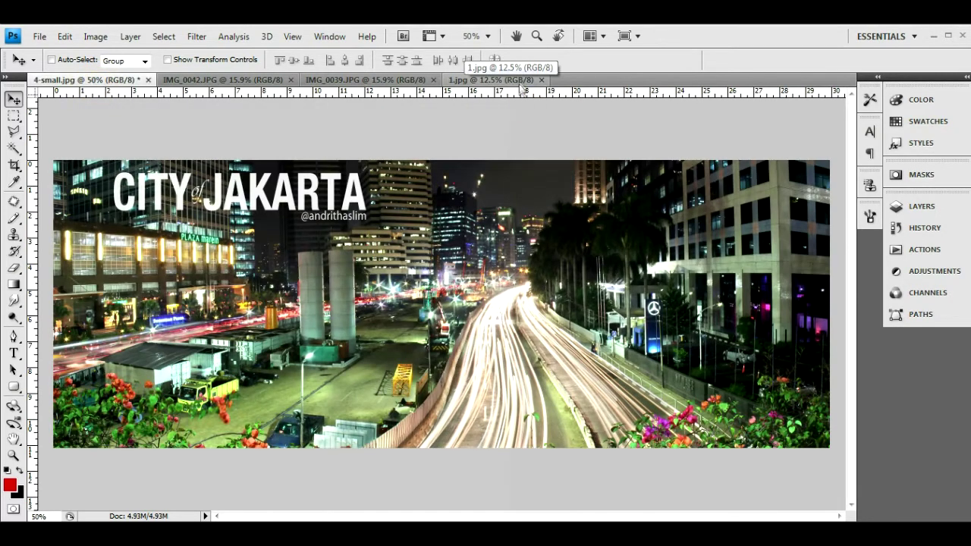
left_click(521, 80)
left_click(112, 81)
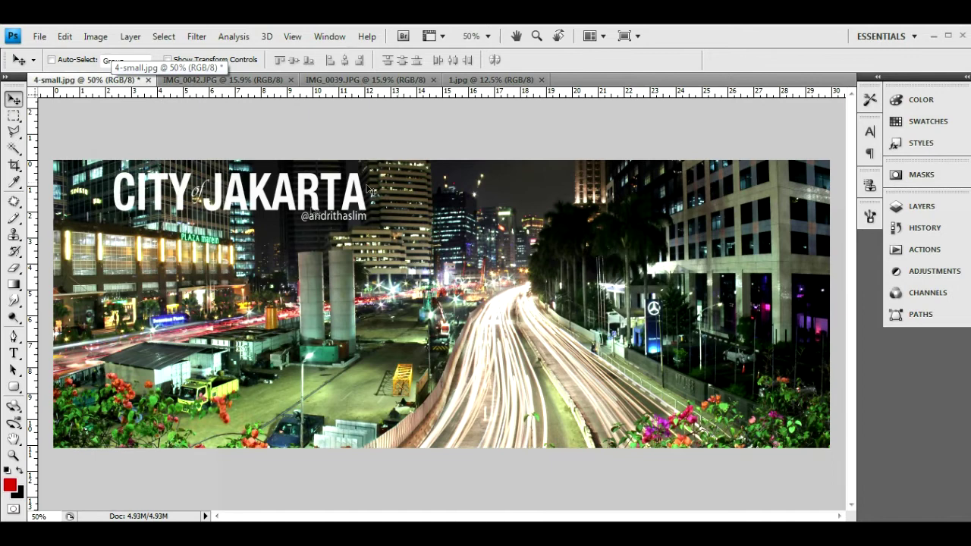
left_click(489, 82)
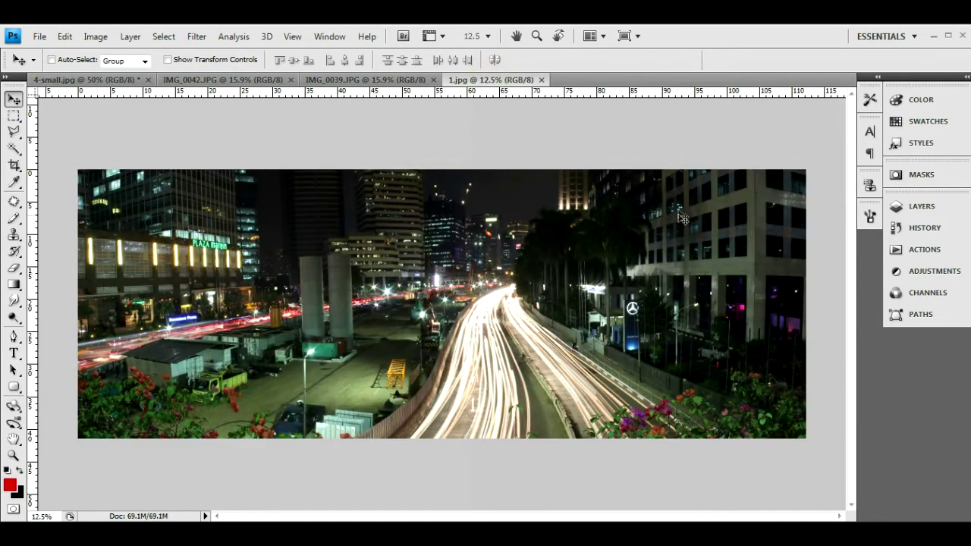
left_click(734, 278)
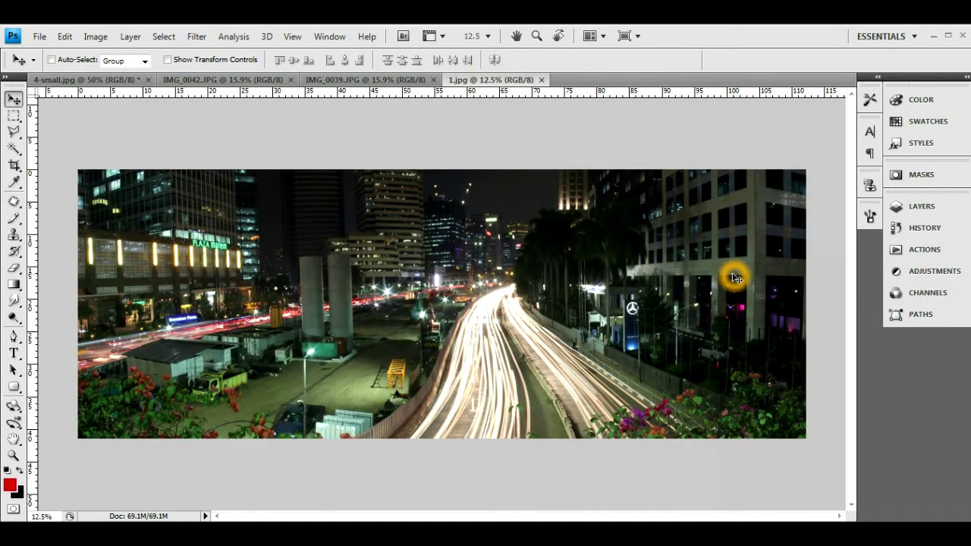
left_click(73, 79)
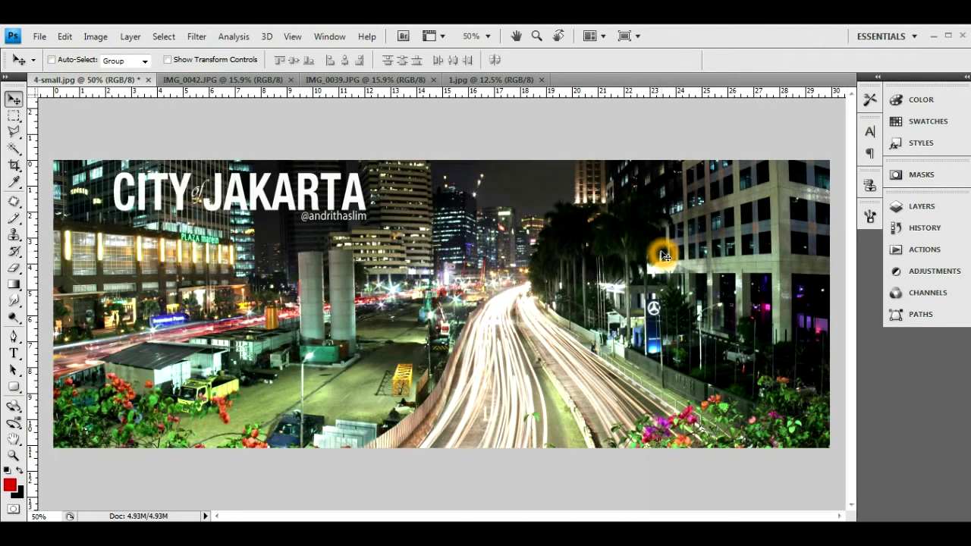
left_click(500, 80)
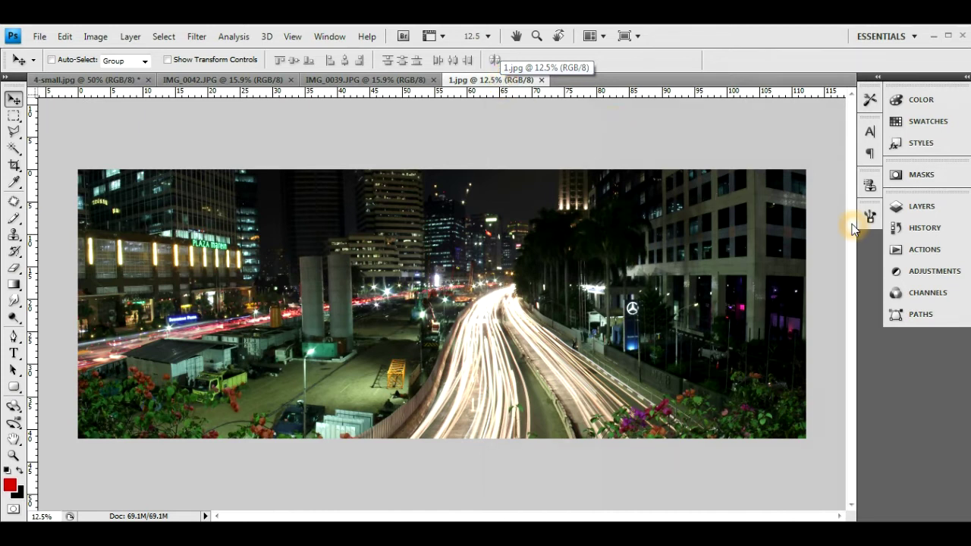
Duplicate the Background layer into a Background copy layer
left_click(919, 208)
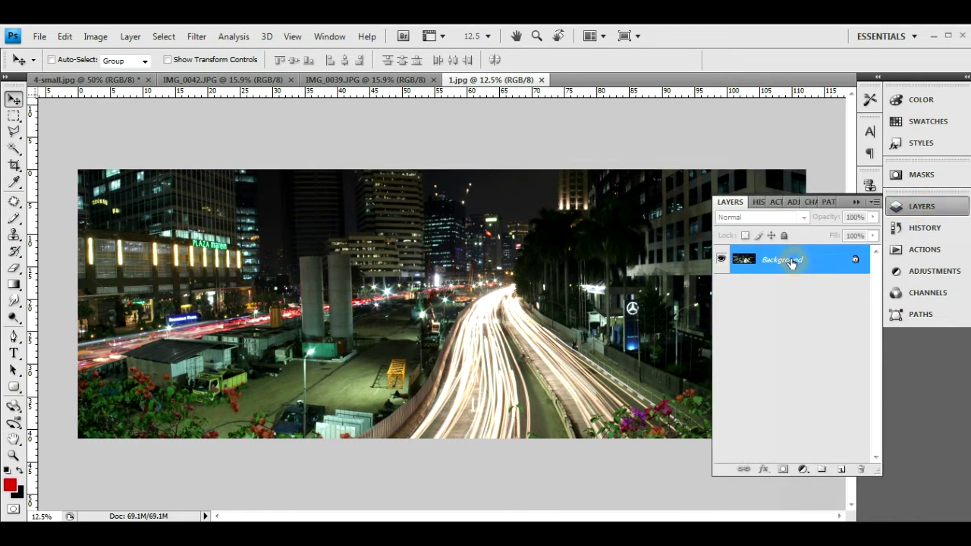
left_click_drag(791, 261, 843, 469)
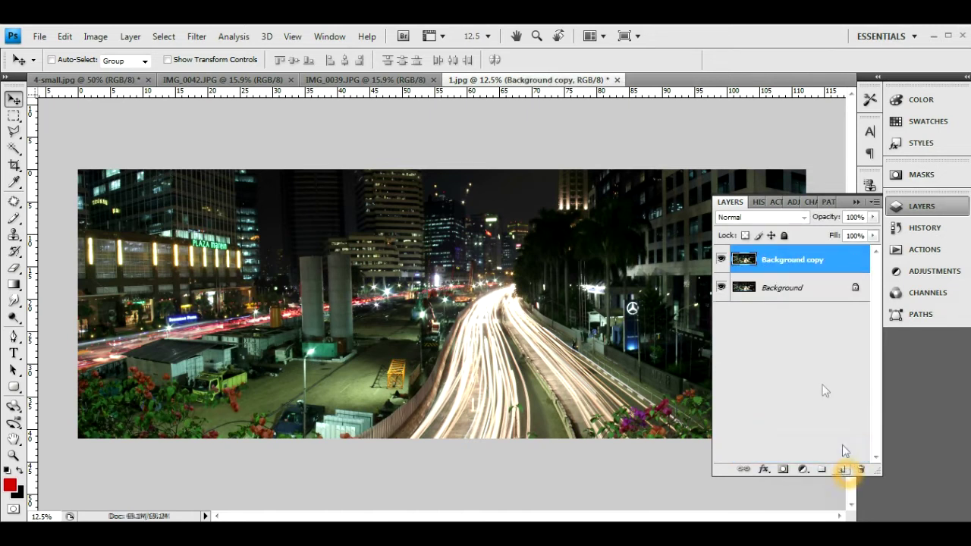
left_click(787, 261)
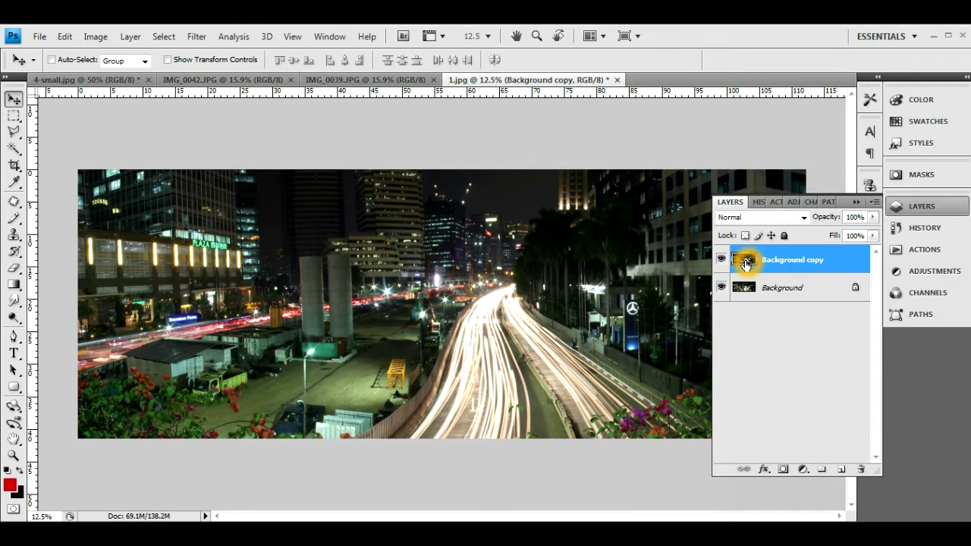
Brighten Background copy with Levels set to input black 4 and white 134
left_click(95, 36)
mouse_move(109, 76)
left_click(273, 87)
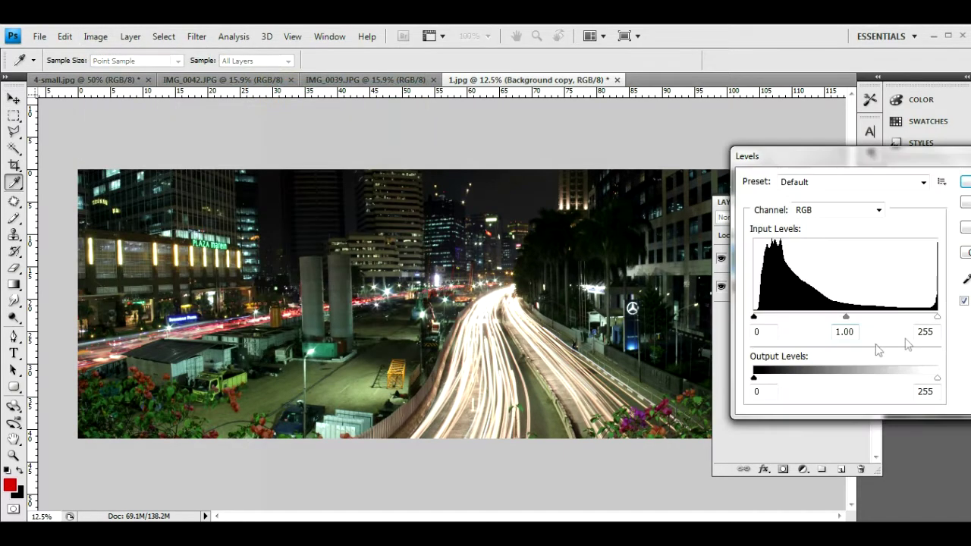
left_click_drag(939, 320, 857, 322)
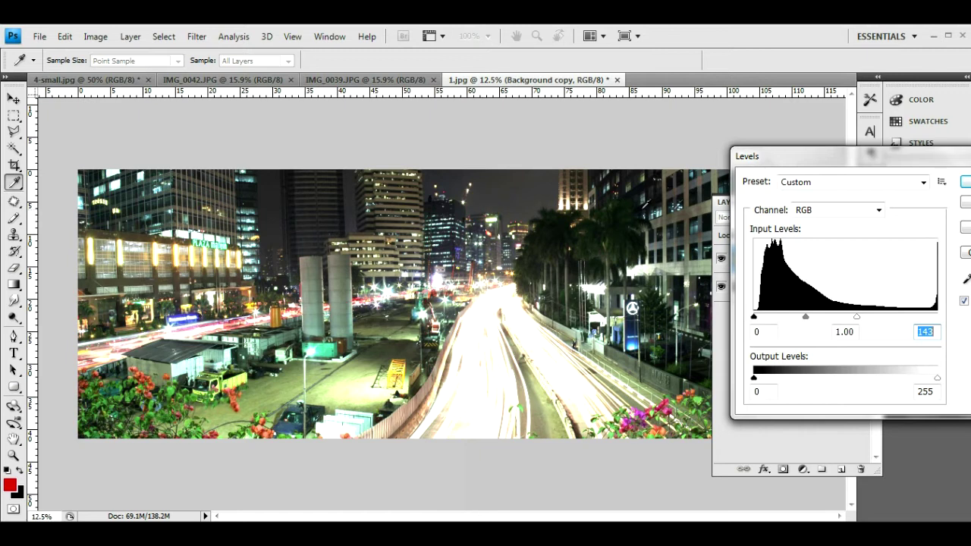
mouse_move(810, 157)
left_mouse_down()
mouse_move(745, 176)
mouse_move(736, 165)
left_mouse_up()
left_click_drag(790, 323, 785, 325)
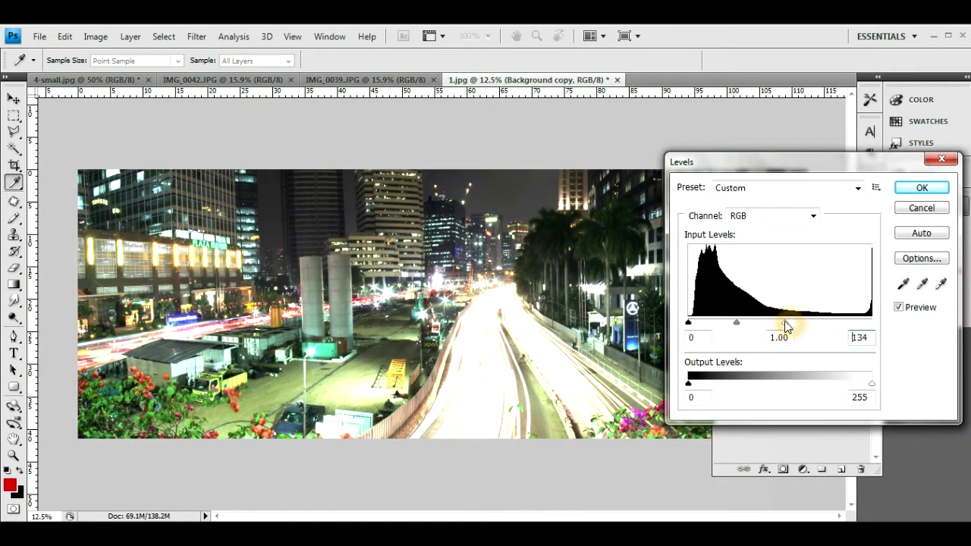
left_click_drag(688, 322, 691, 322)
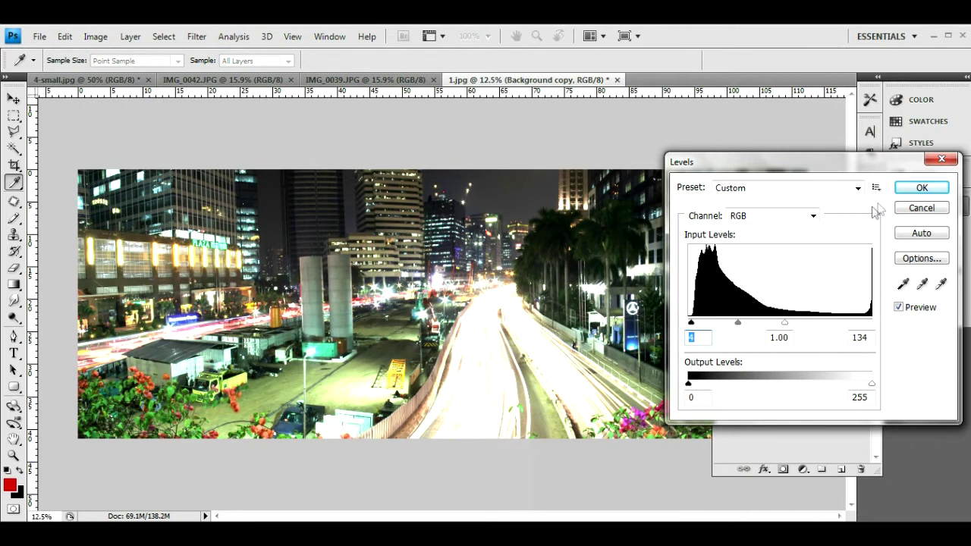
left_click(924, 189)
key("v")
key("F7")
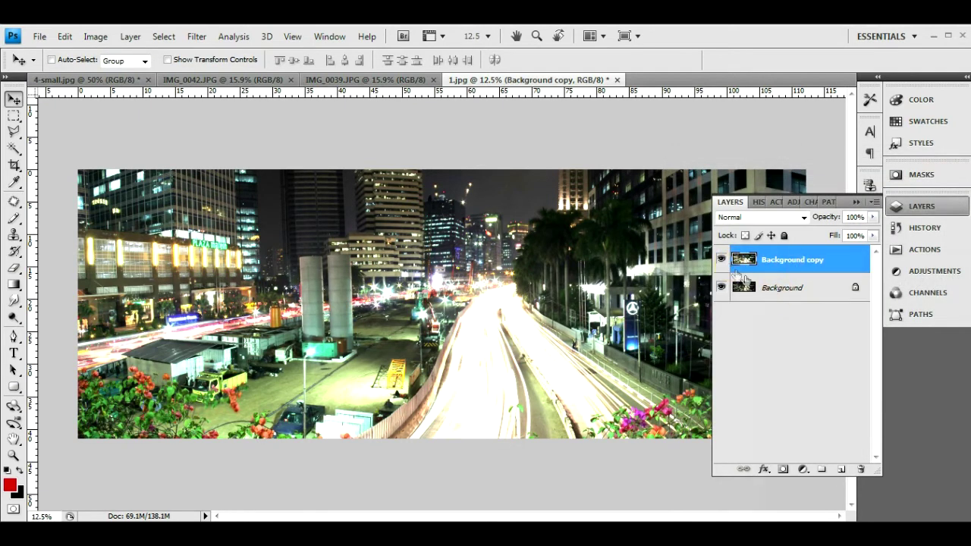
Compare the brightened copy with the original, add a layer mask to Background copy, and pick the Eraser
left_click(721, 259)
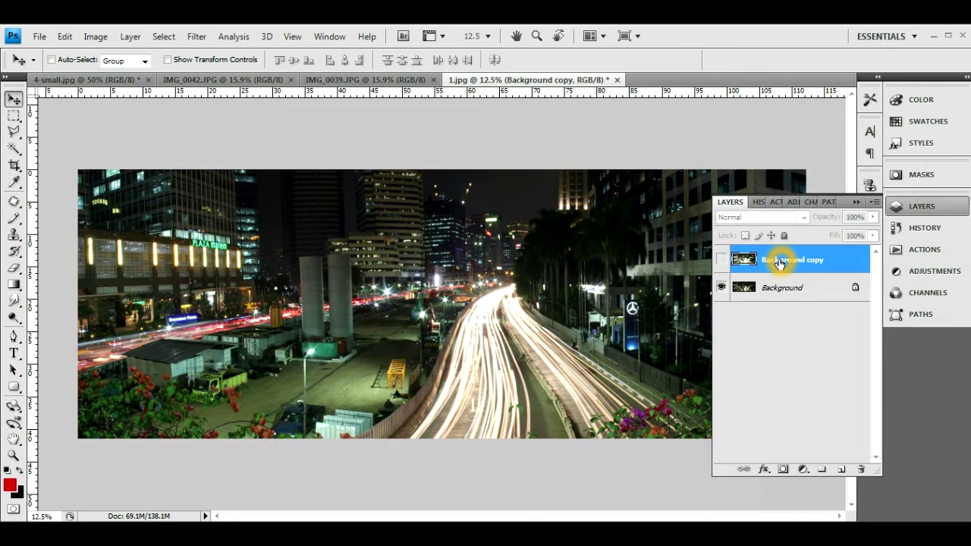
left_click(721, 259)
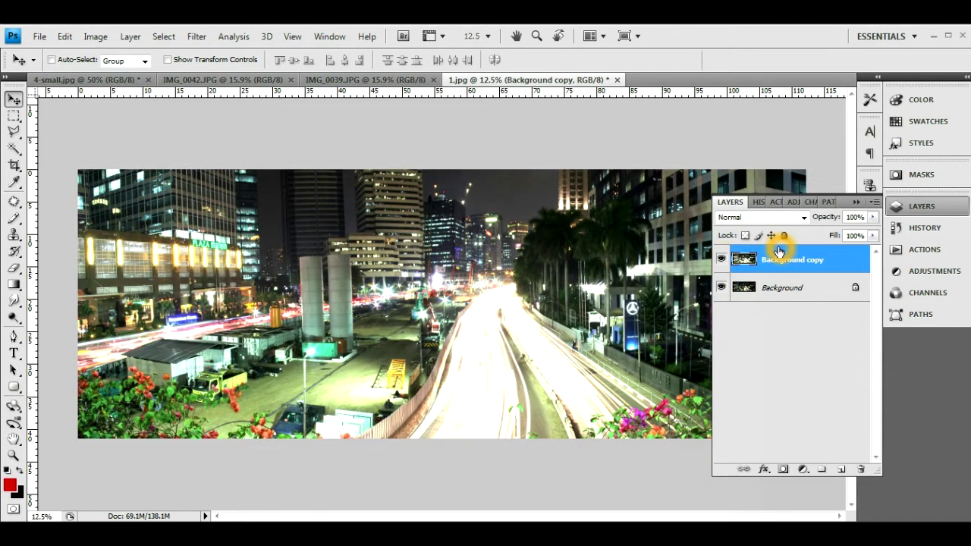
left_click(784, 471)
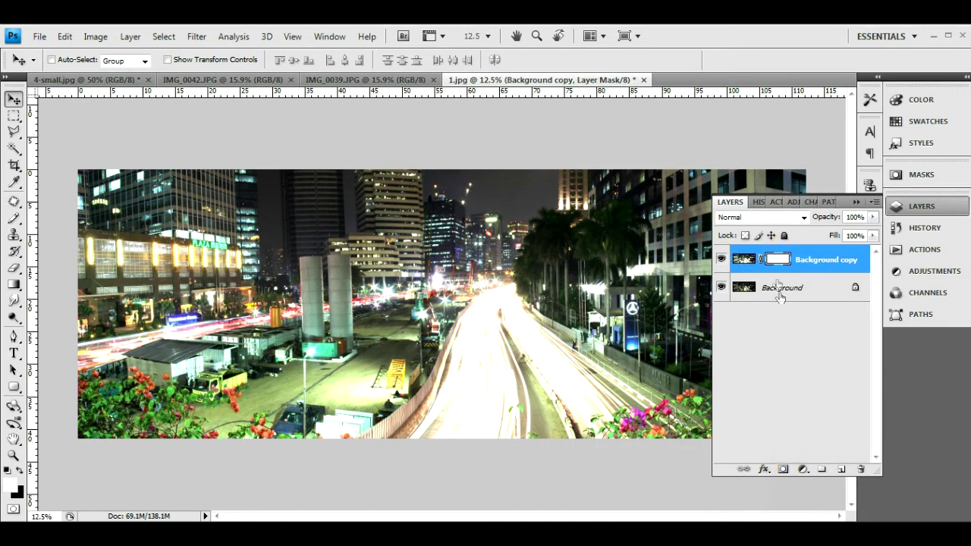
left_click(777, 259)
left_click(25, 482)
left_click(15, 270)
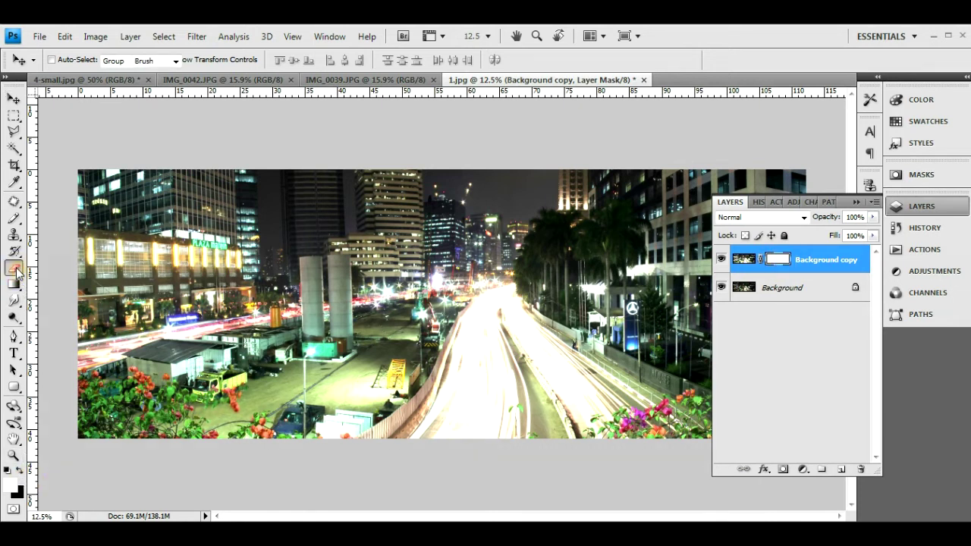
left_click(229, 203)
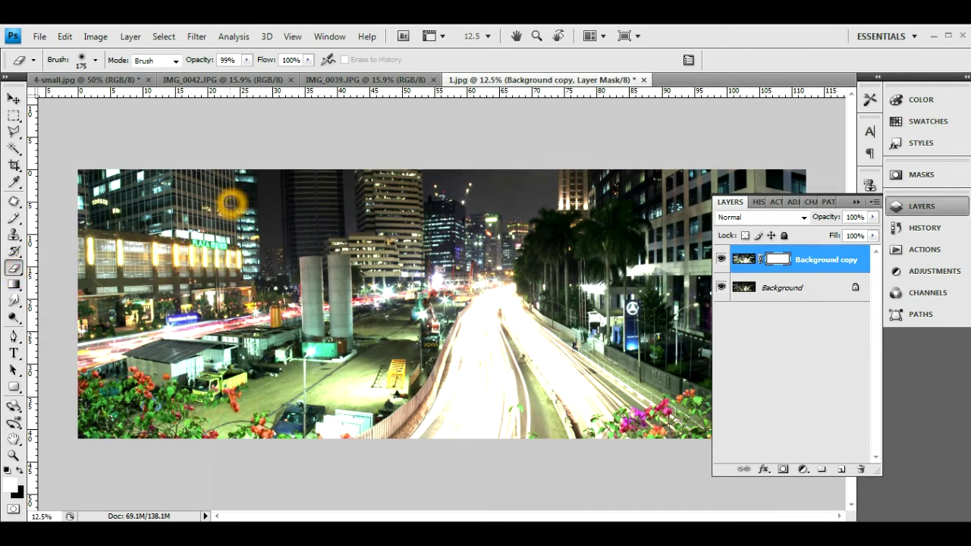
Erase the mask along the road with brushes from 1500 down to 600, revealing the original light trails
key("bracketright")
key("bracketright")
key("bracketright")
left_click_drag(606, 400, 484, 385)
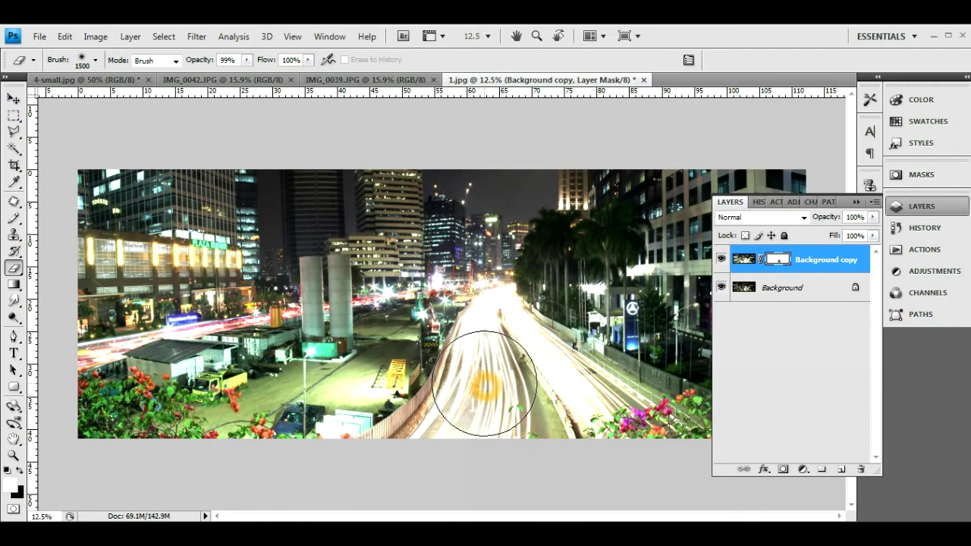
left_click_drag(484, 385, 447, 386)
key("bracketleft")
key("bracketleft")
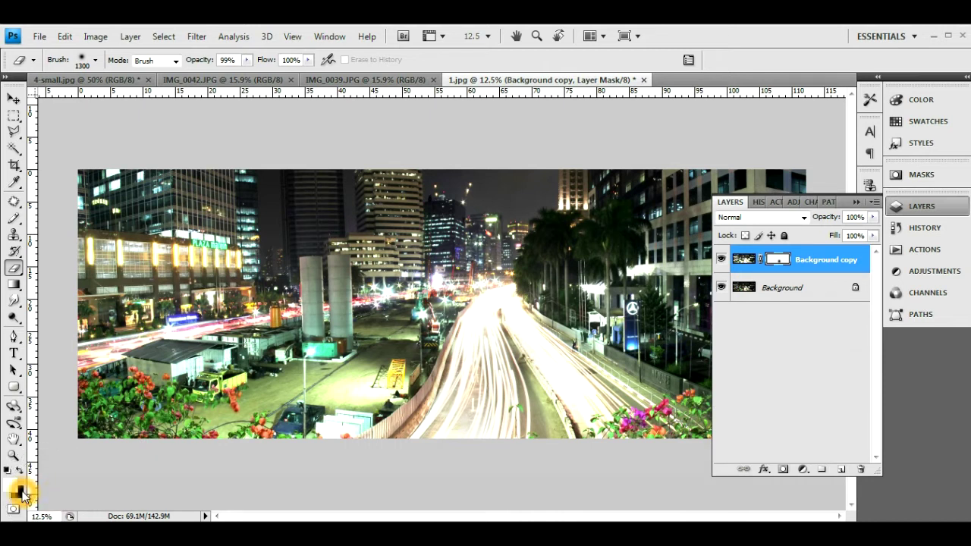
left_click(778, 261)
key("bracketleft")
key("bracketleft")
key("bracketleft")
left_click(475, 351)
key("bracketleft")
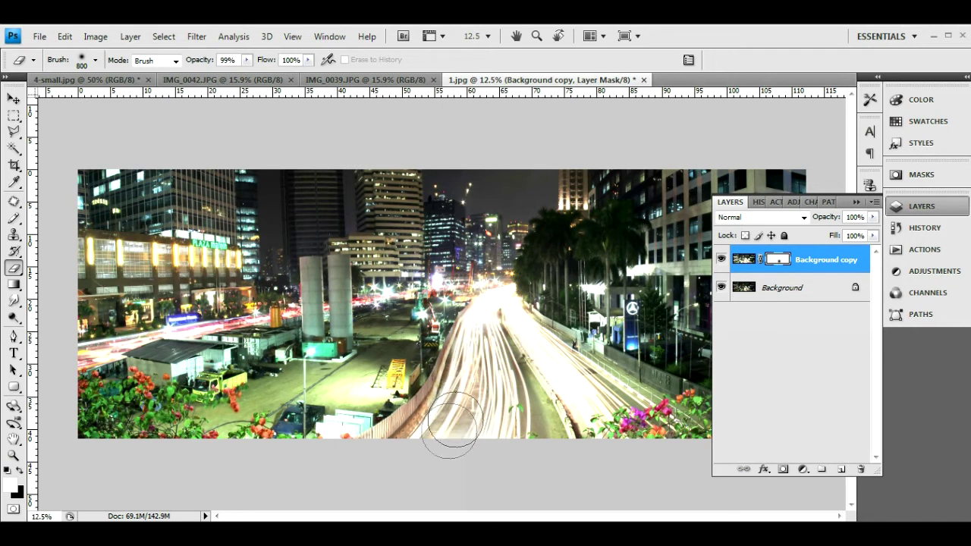
left_click(457, 402)
key("bracketleft")
mouse_move(457, 402)
left_mouse_down()
mouse_move(505, 308)
mouse_move(523, 334)
left_mouse_up()
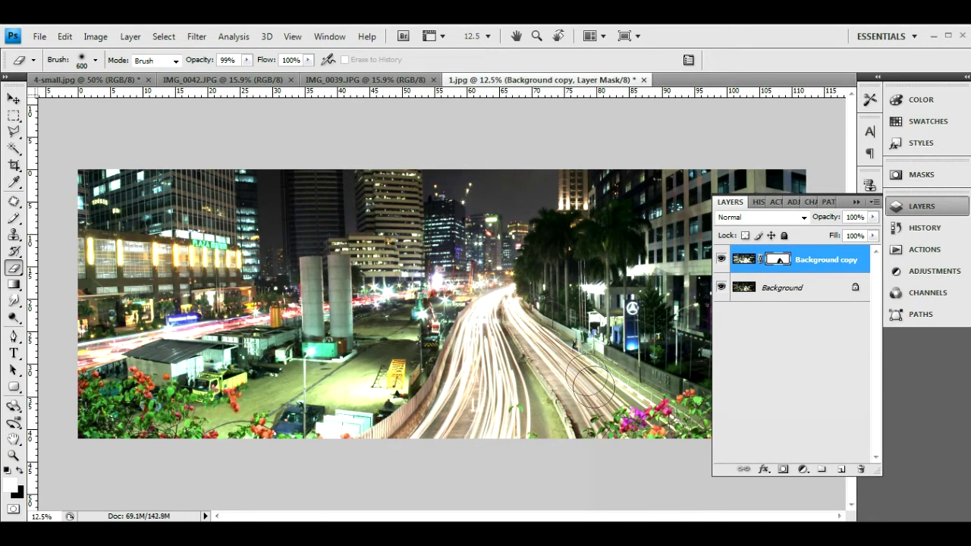
left_click(840, 218)
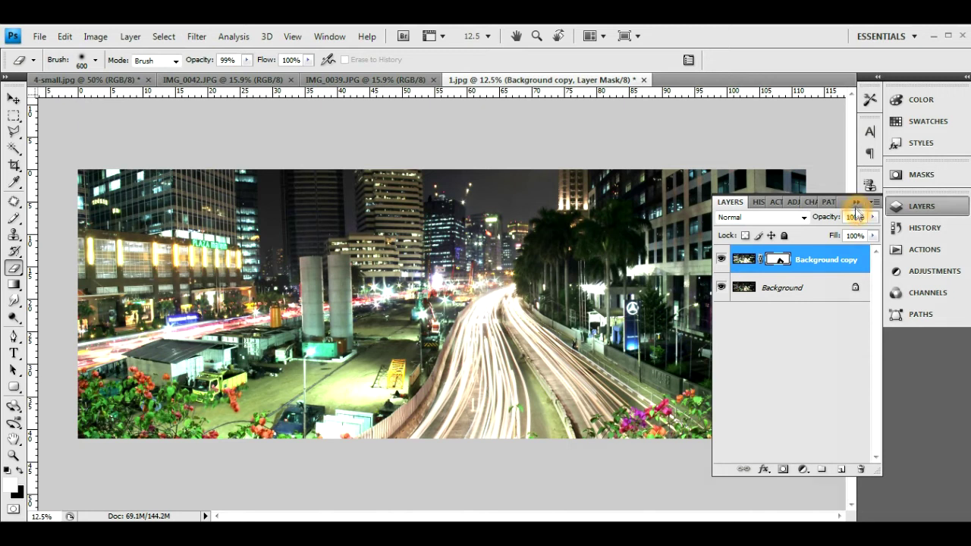
With a 400 brush, erase the mask near the right flowers, the blue sign and the far road
left_click(855, 203)
key("bracketleft")
key("bracketleft")
key("bracketleft")
key("bracketleft")
key("bracketleft")
key("bracketleft")
left_click_drag(585, 289, 647, 270)
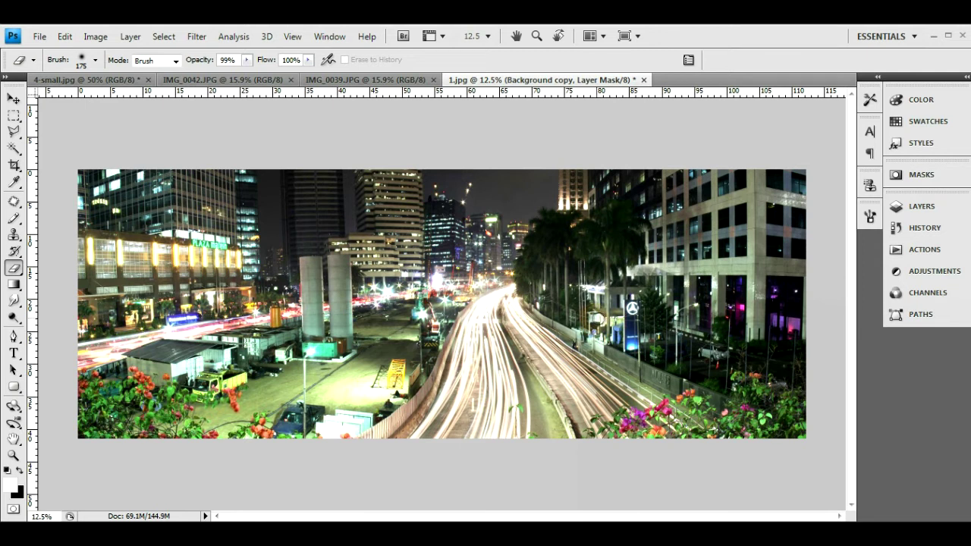
left_click(635, 308)
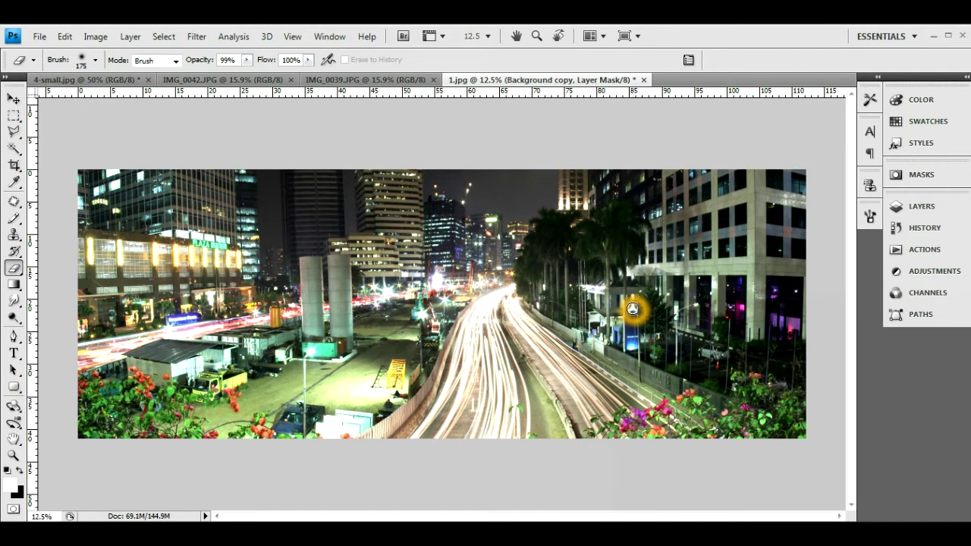
left_click(599, 336)
left_click(494, 281)
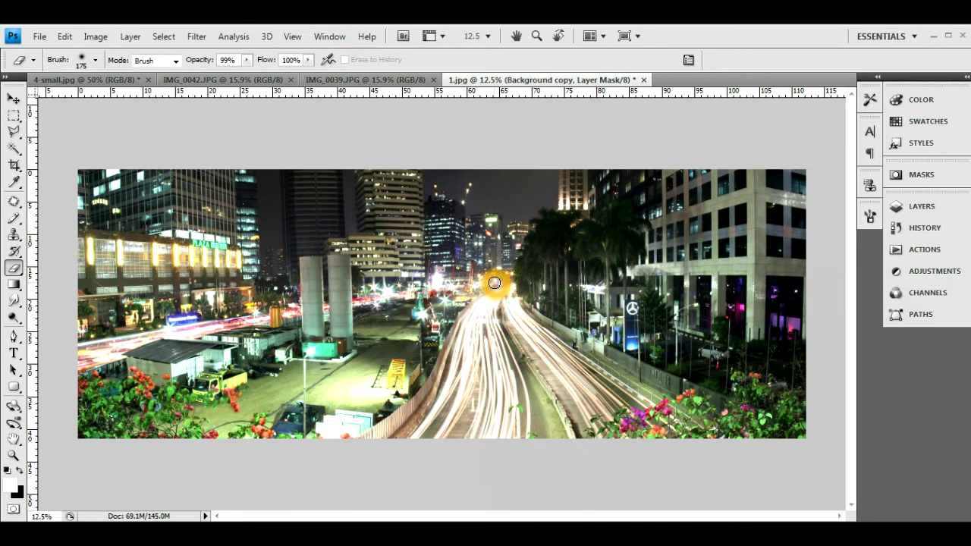
left_click(454, 288)
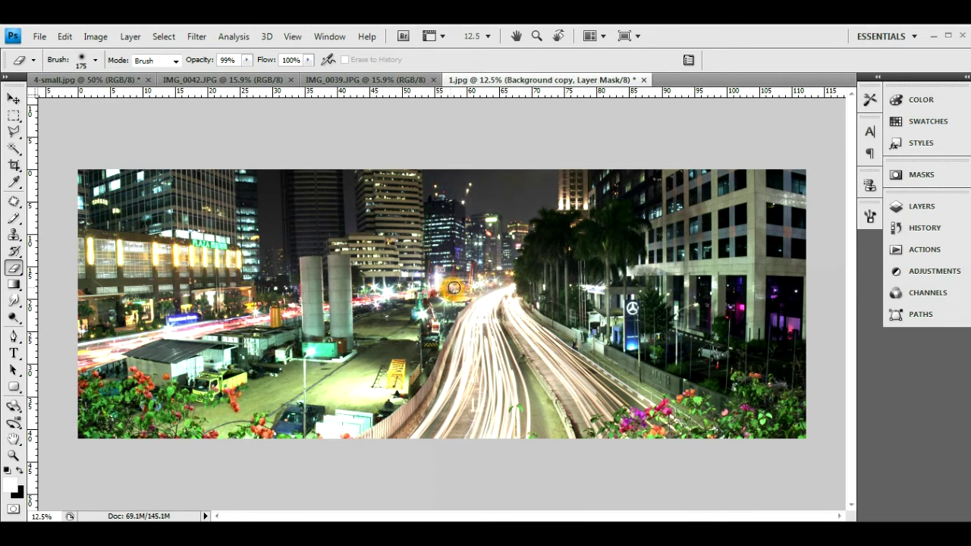
left_click(482, 285)
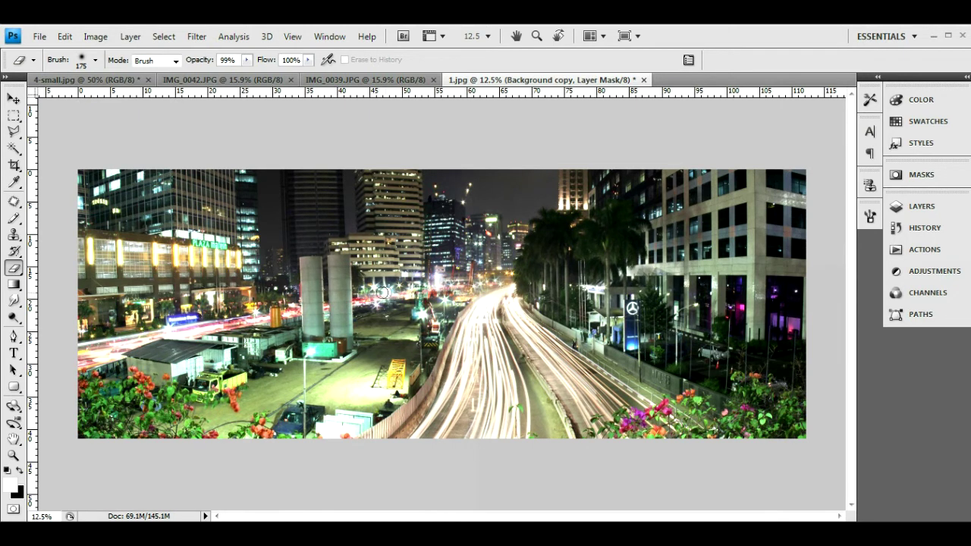
Erase the mask over the near road, construction area, left road and around the concrete pillars
left_click(443, 301)
left_click(396, 294)
left_click(365, 303)
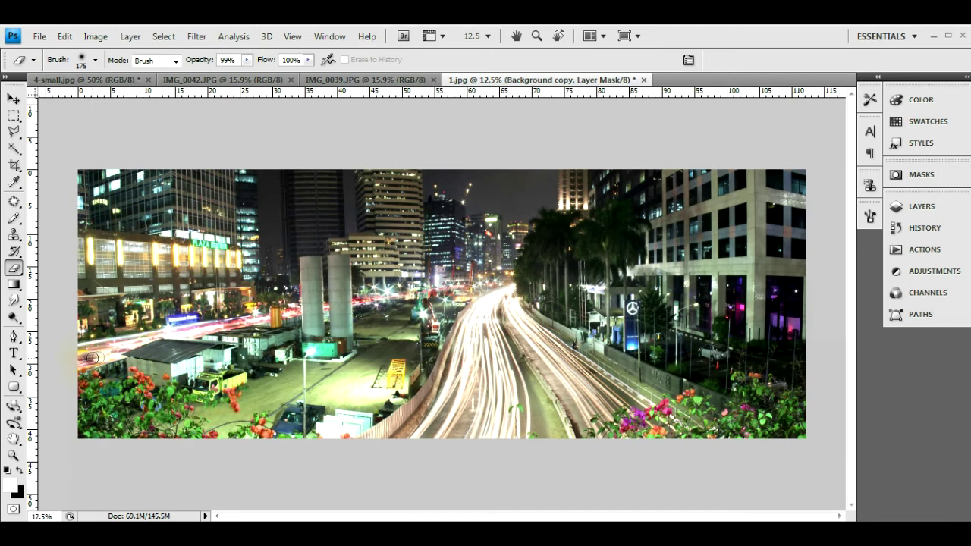
key("bracketright")
left_click_drag(110, 353, 234, 323)
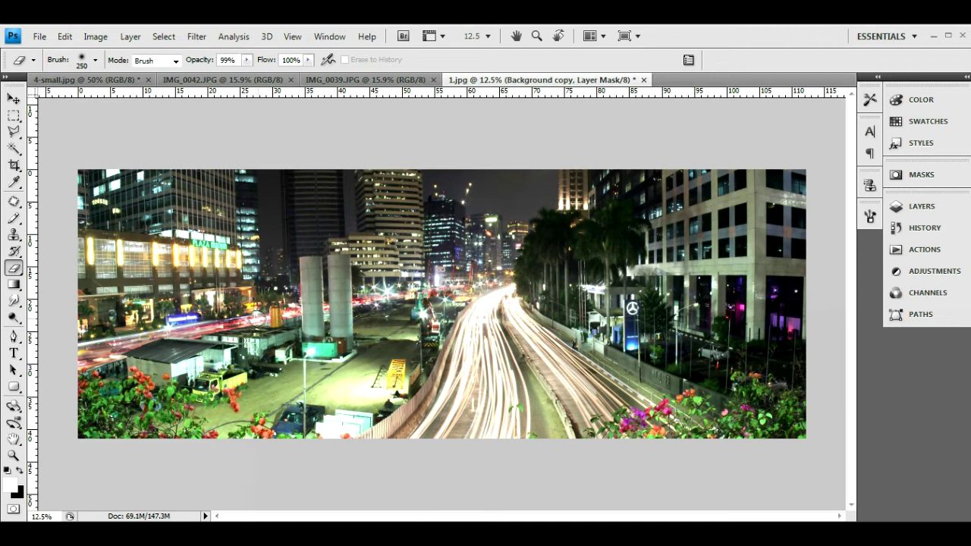
left_click_drag(312, 279, 363, 320)
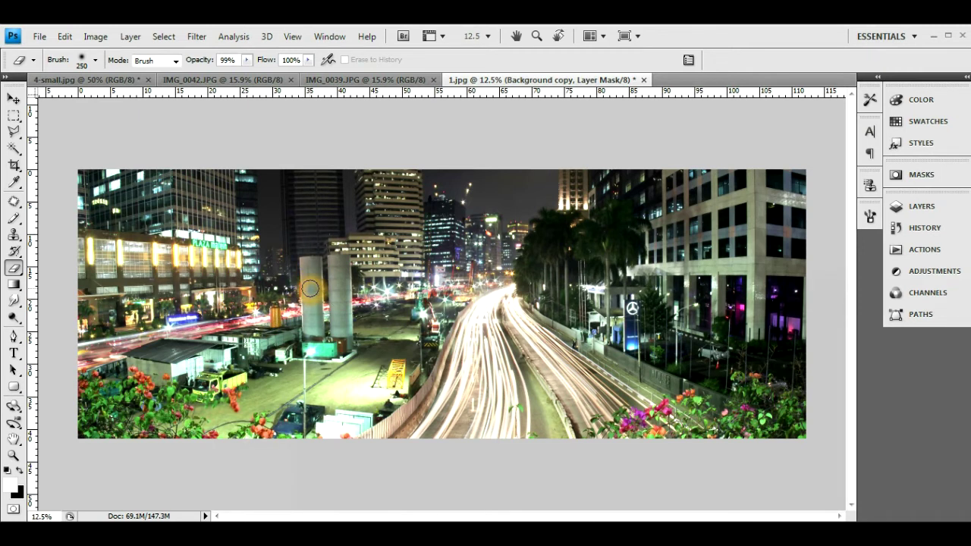
Swap colours, paint the mask over the right pillar, and restore the brightening near the truck
left_click(20, 472)
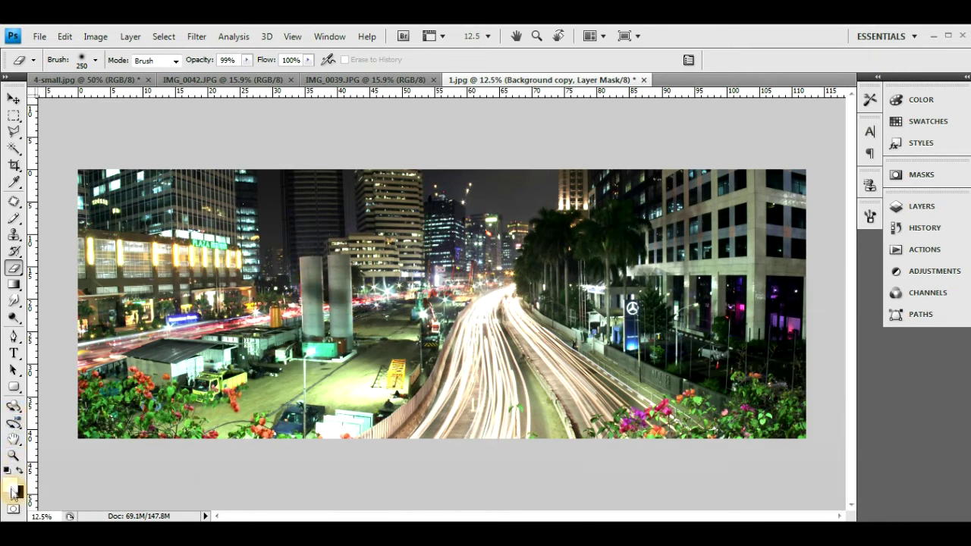
left_click(20, 472)
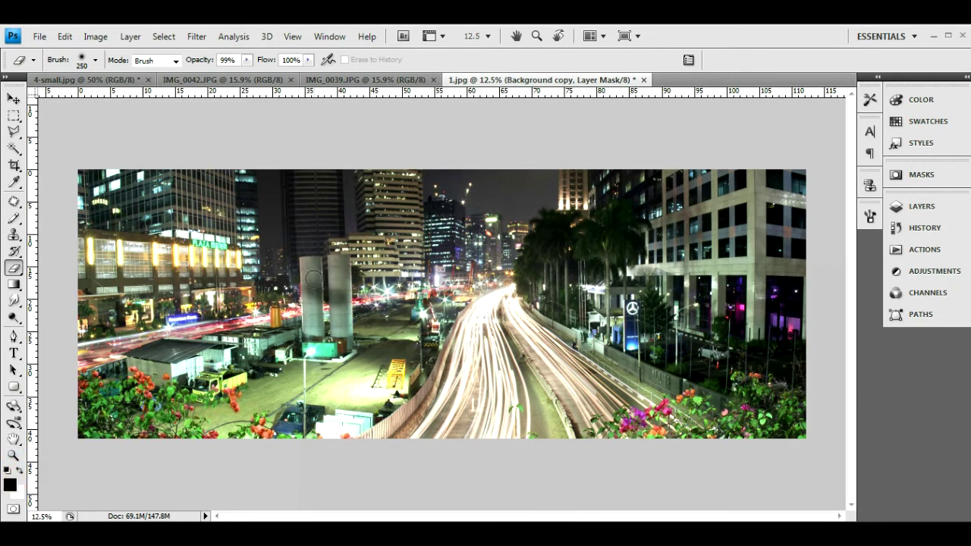
left_click_drag(330, 275, 340, 314)
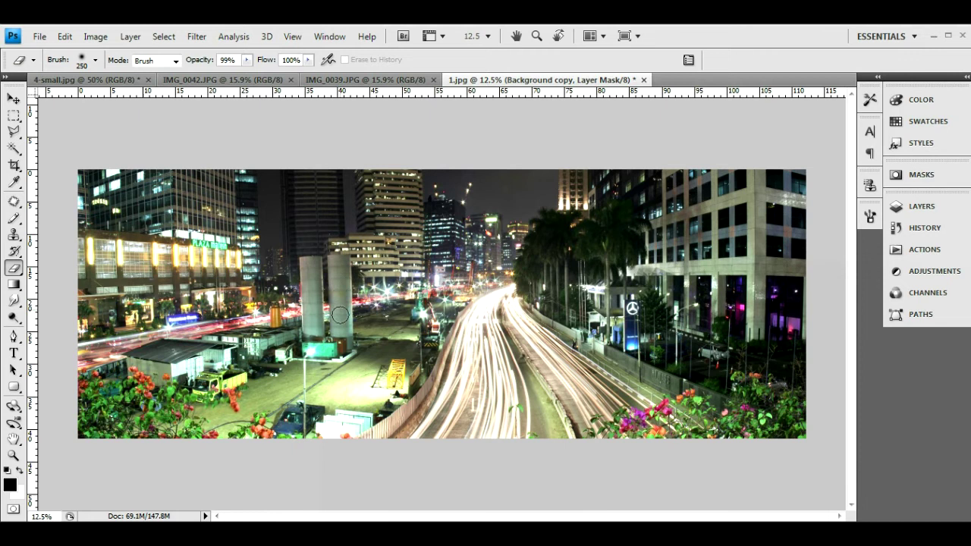
left_click(20, 472)
left_click(214, 369)
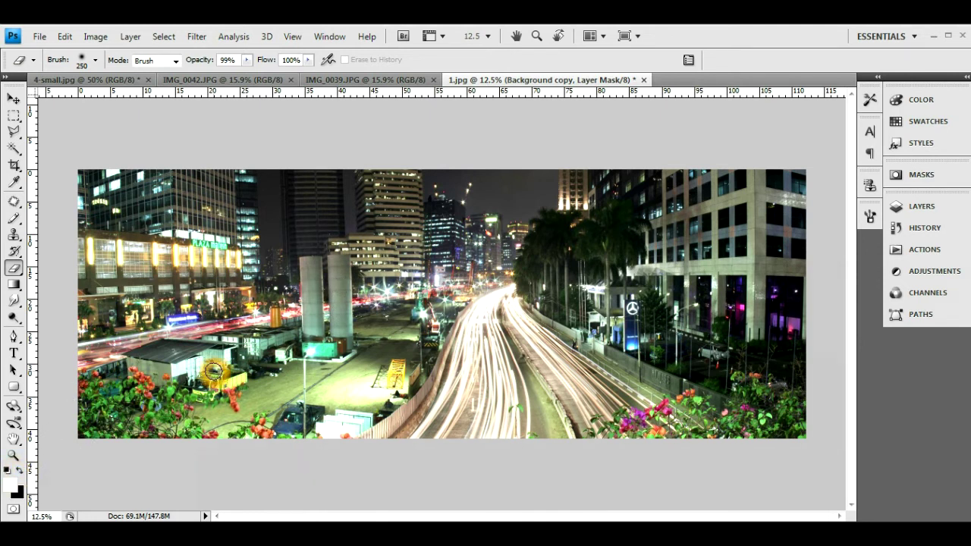
With the brush shrunk to 125, erase the mask over the left building, its sign and a pillar
key("bracketleft")
left_click(204, 253)
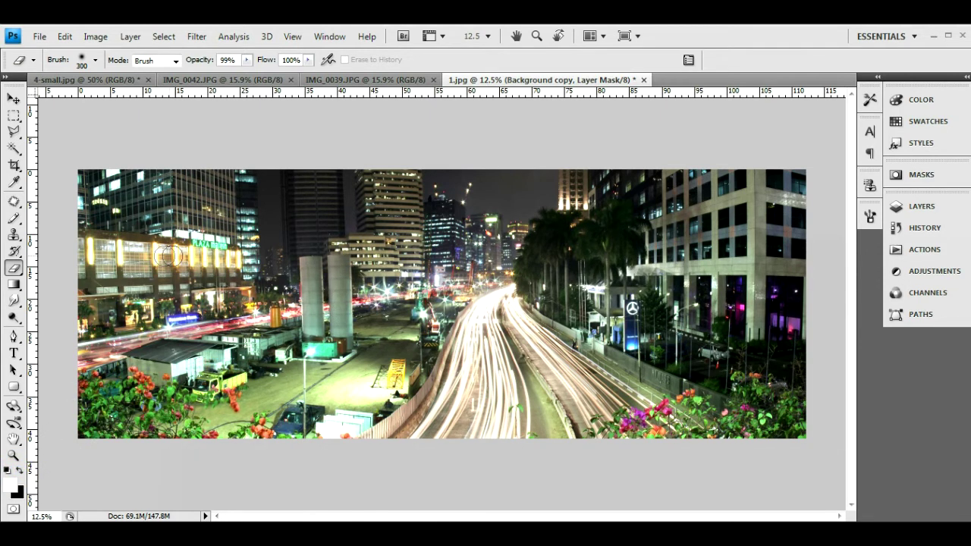
key("bracketleft")
key("bracketleft")
key("bracketleft")
left_click_drag(89, 241, 89, 258)
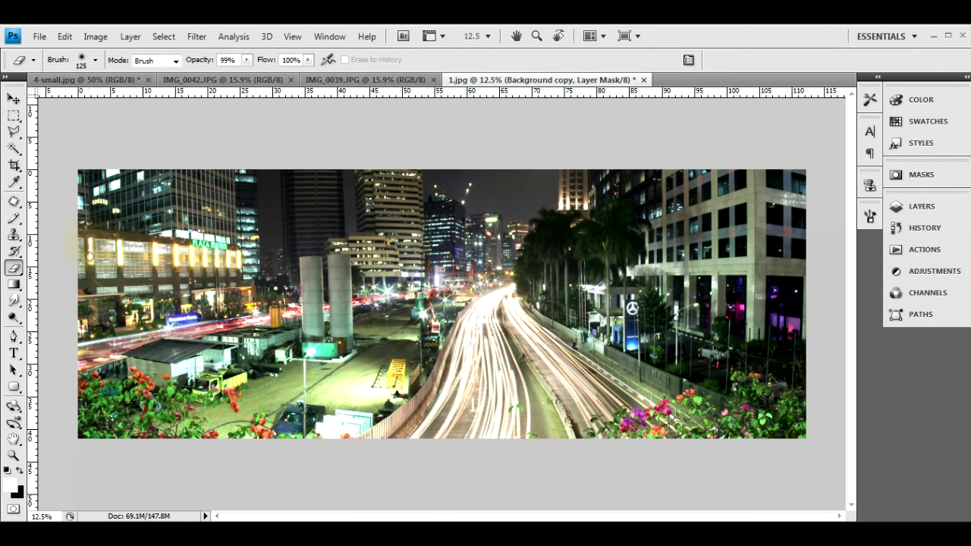
left_click(121, 239)
left_click(152, 245)
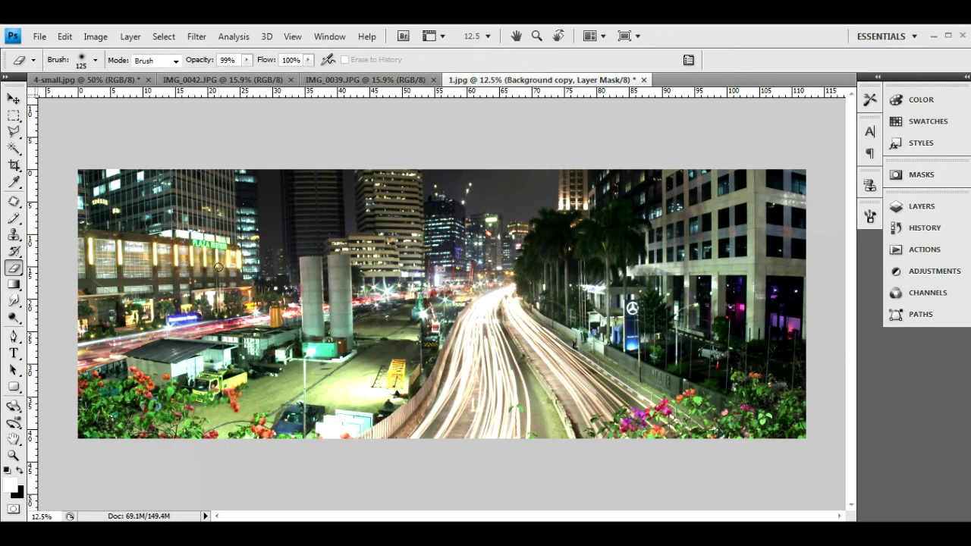
left_click(244, 257)
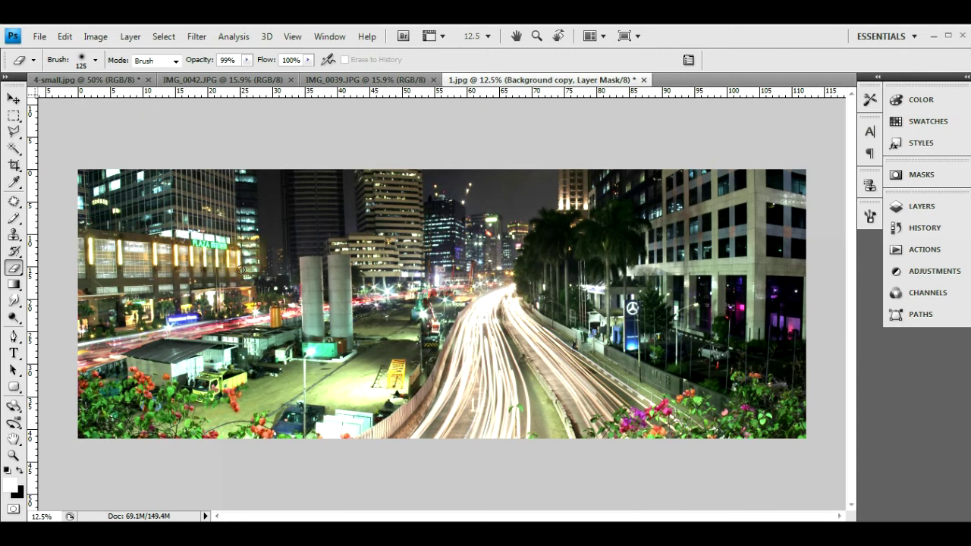
left_click(186, 232)
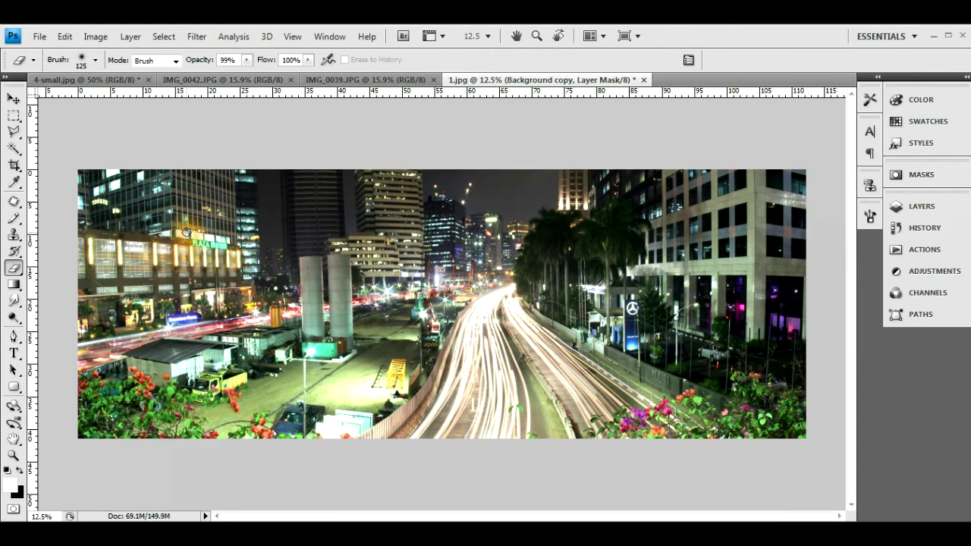
left_click_drag(193, 236, 228, 241)
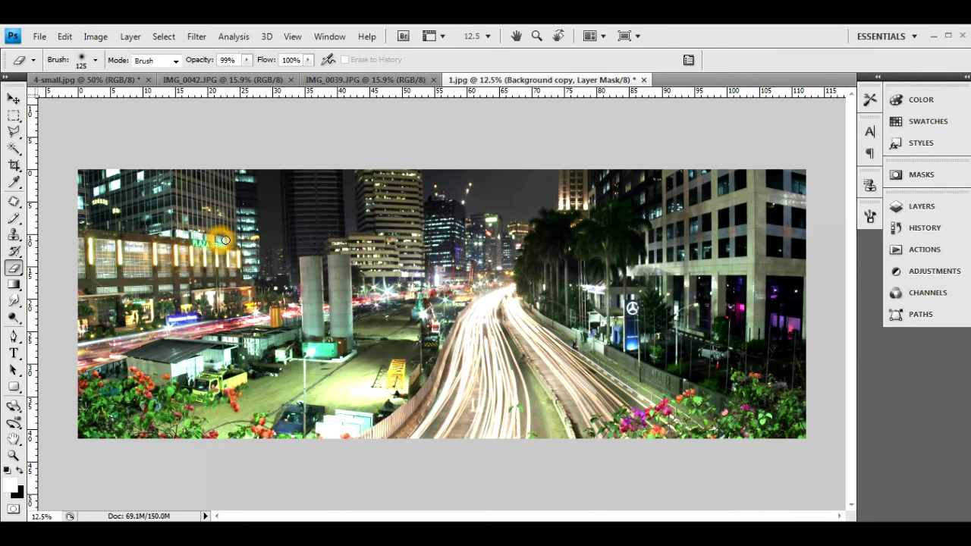
left_click(116, 183)
left_click(135, 175)
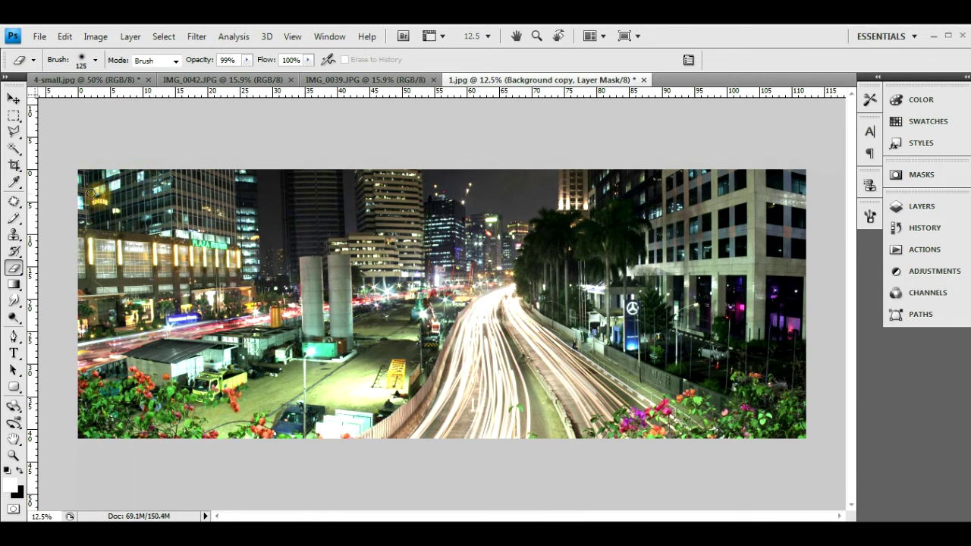
left_click(354, 271)
At a 90 brush, touch up the mask over the sky, distant towers, right building, flowers and palms
key("bracketleft")
key("bracketleft")
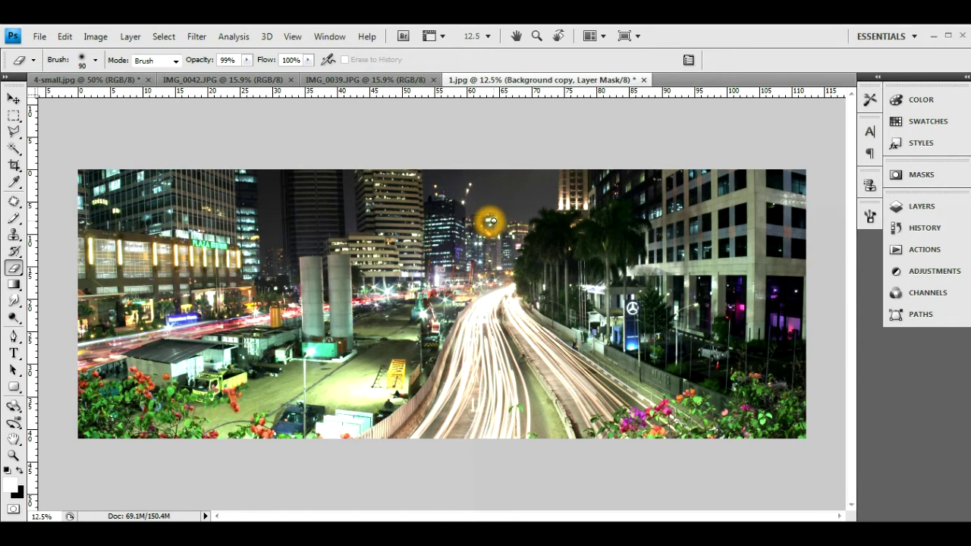
left_click(492, 219)
left_click(561, 202)
left_click(585, 204)
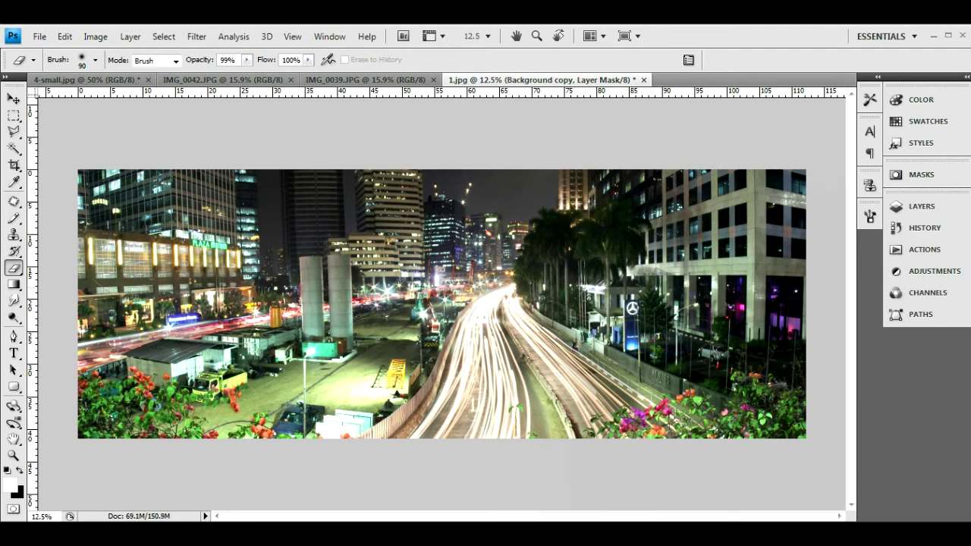
left_click(588, 287)
left_click(636, 347)
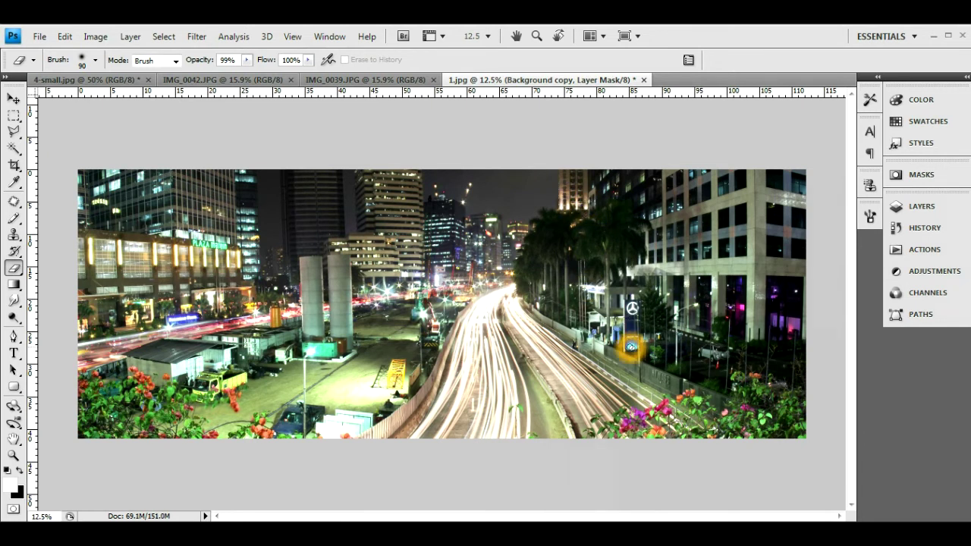
left_click(499, 281)
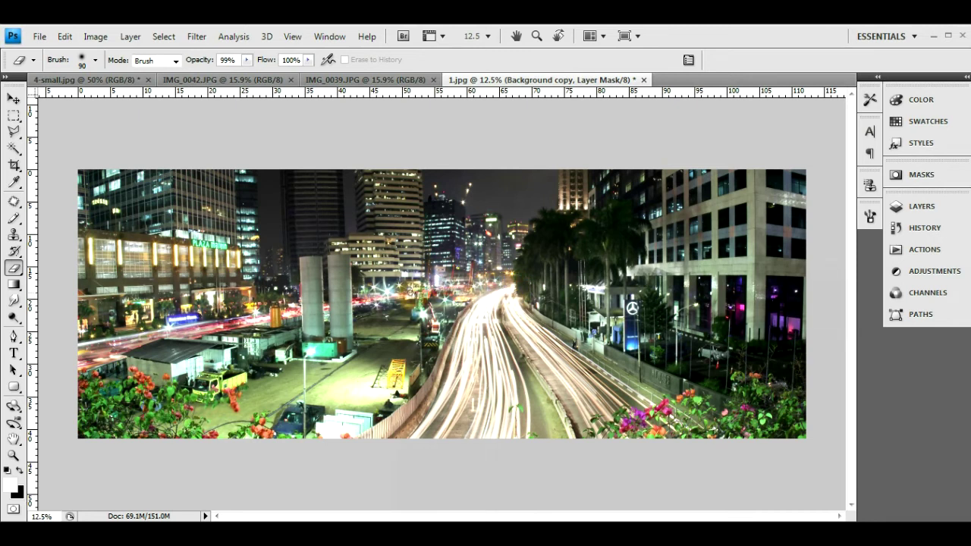
left_click(449, 221)
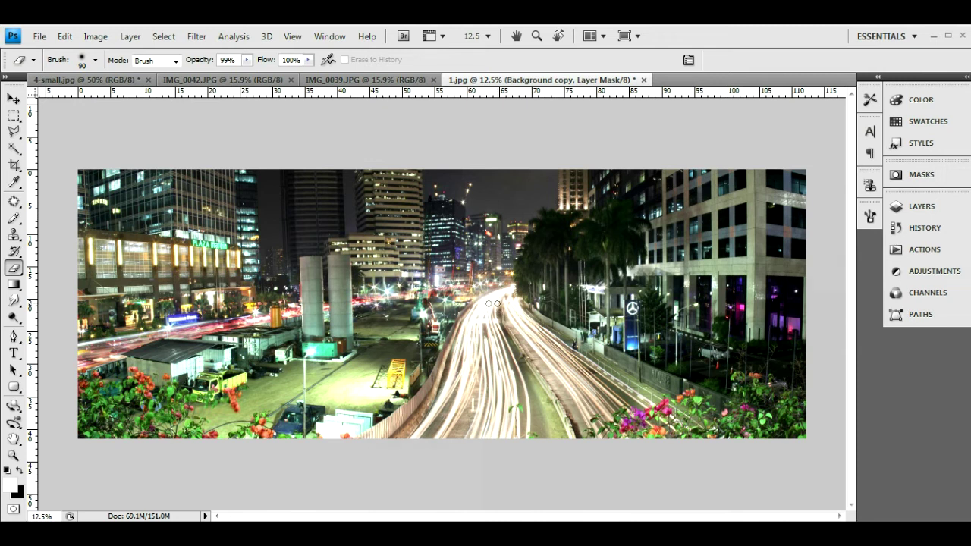
Touch up the mask over the light-trail road, the lot and bases below the pillars, and right flowers
left_click(177, 328)
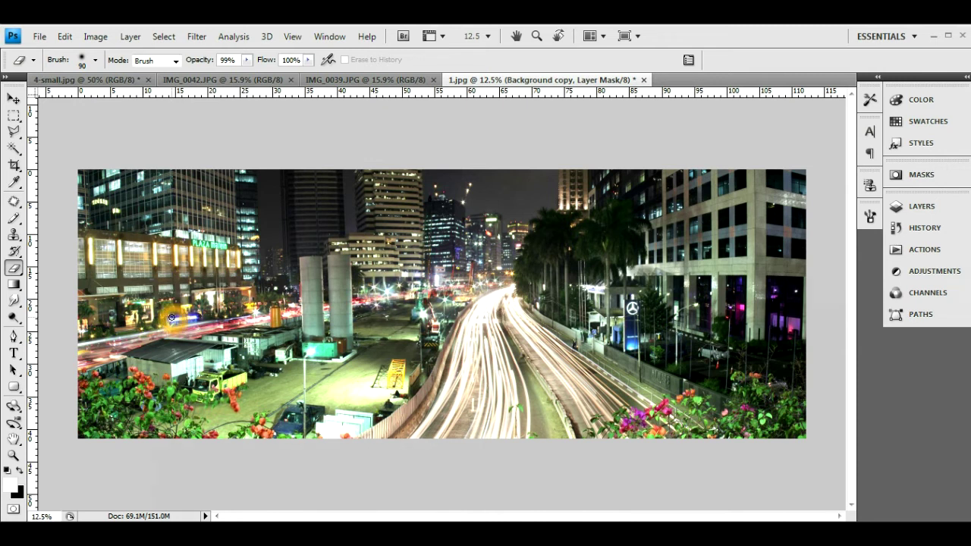
left_click(170, 328)
left_click(261, 314)
left_click(216, 294)
left_click(220, 297)
left_click(330, 285)
left_click(213, 266)
left_click(495, 307)
left_click(621, 304)
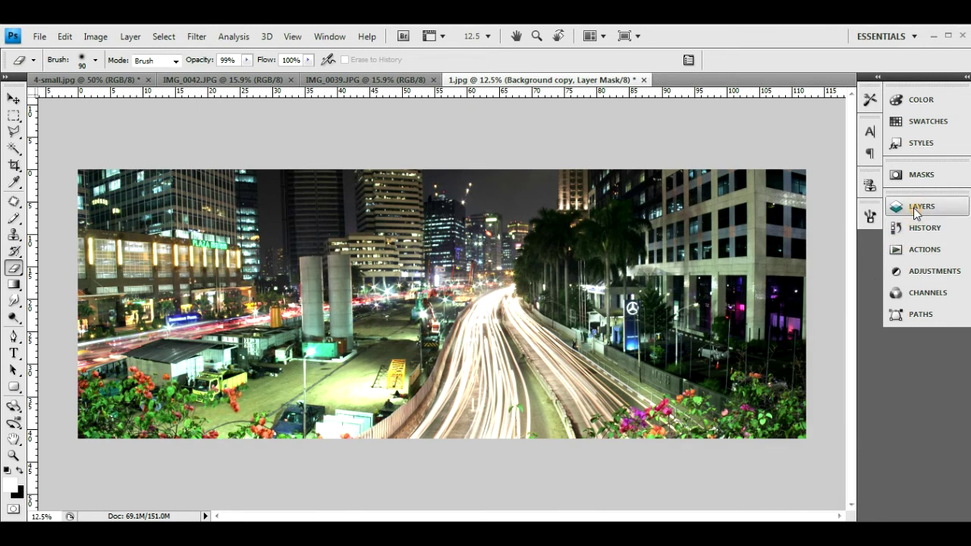
left_click(916, 213)
left_click(775, 262)
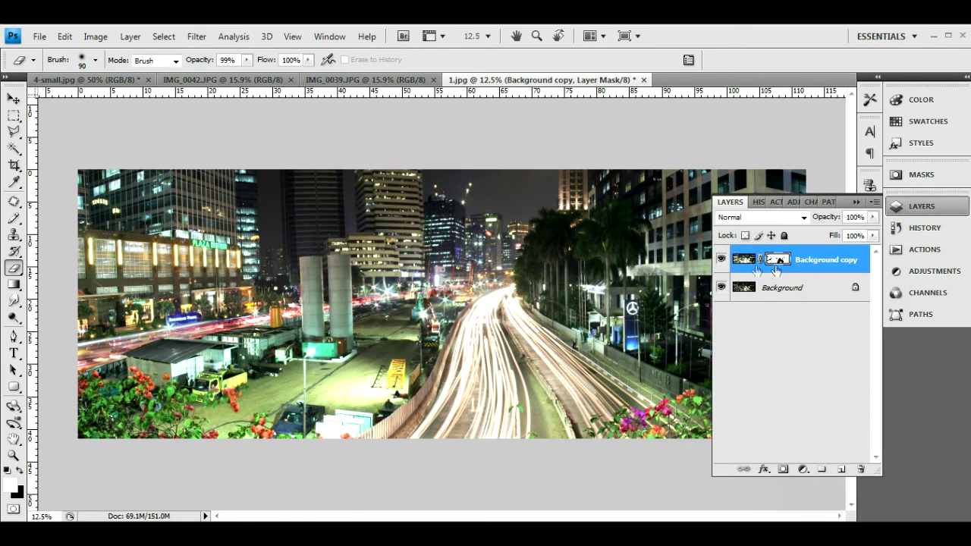
left_click(721, 259)
left_click(721, 261)
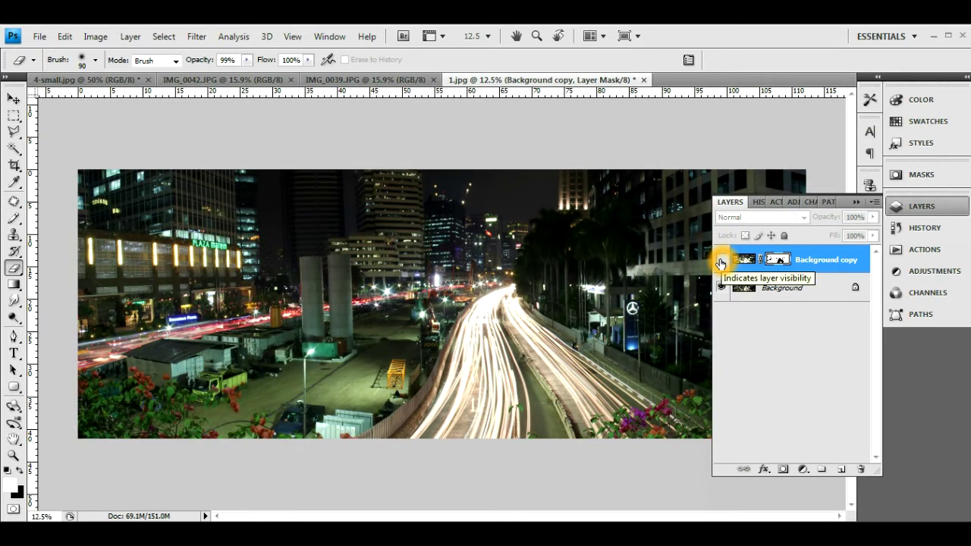
left_click(721, 261)
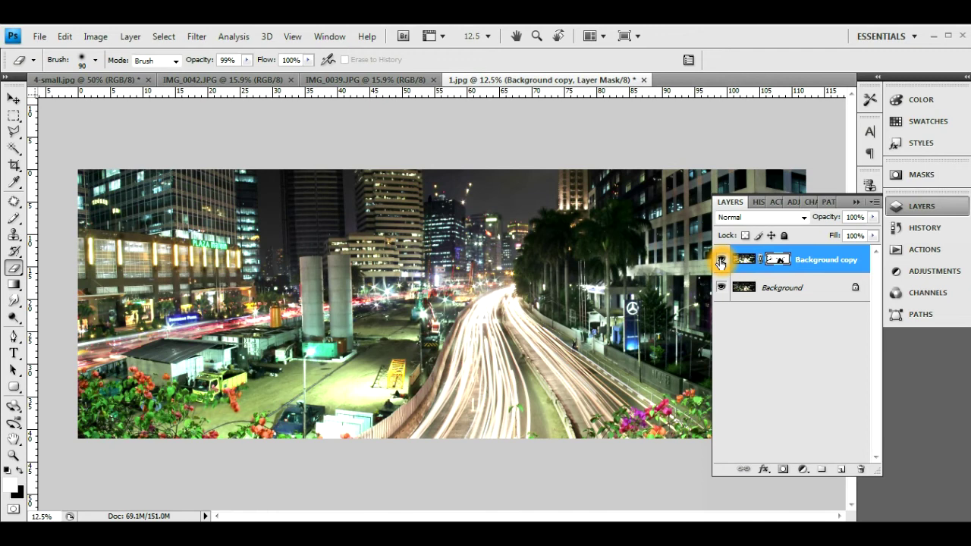
left_click(720, 261)
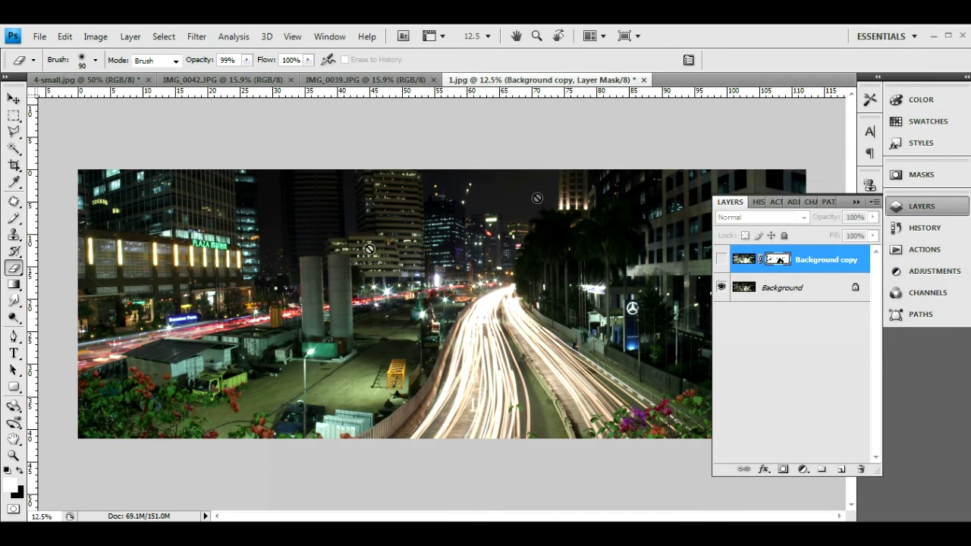
left_click(721, 259)
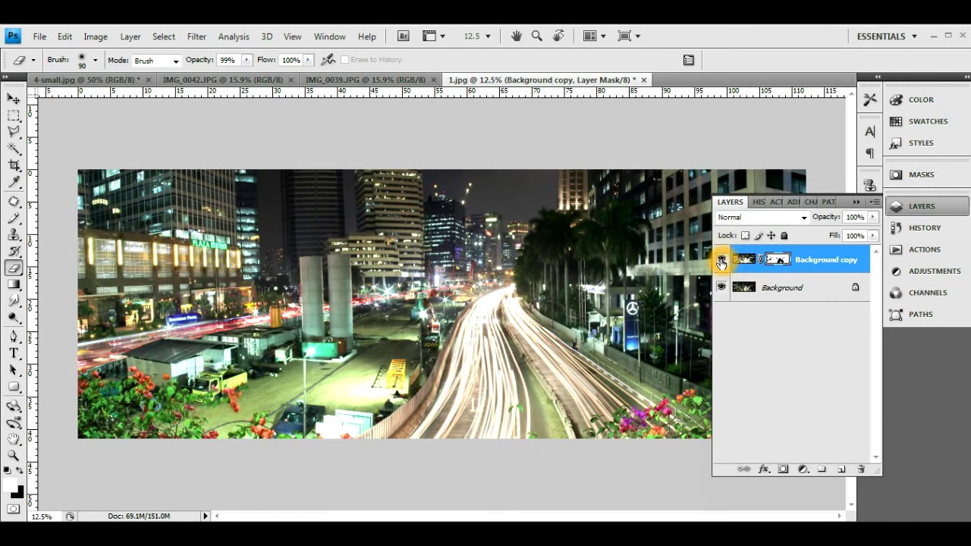
left_click(855, 202)
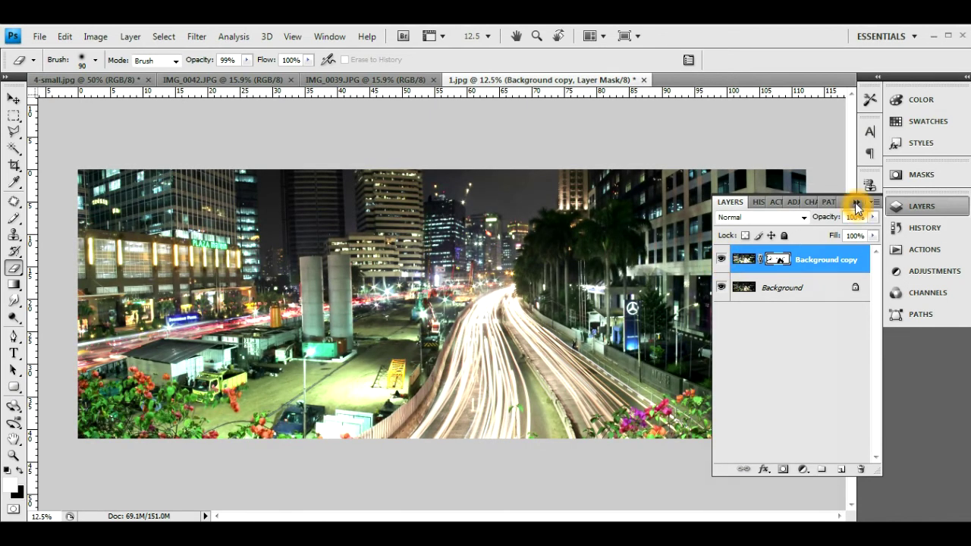
left_click(855, 203)
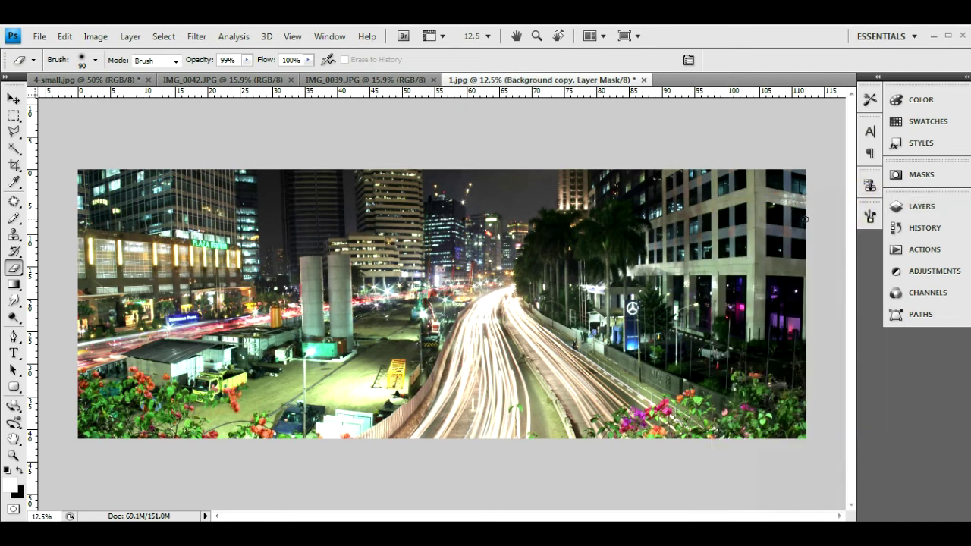